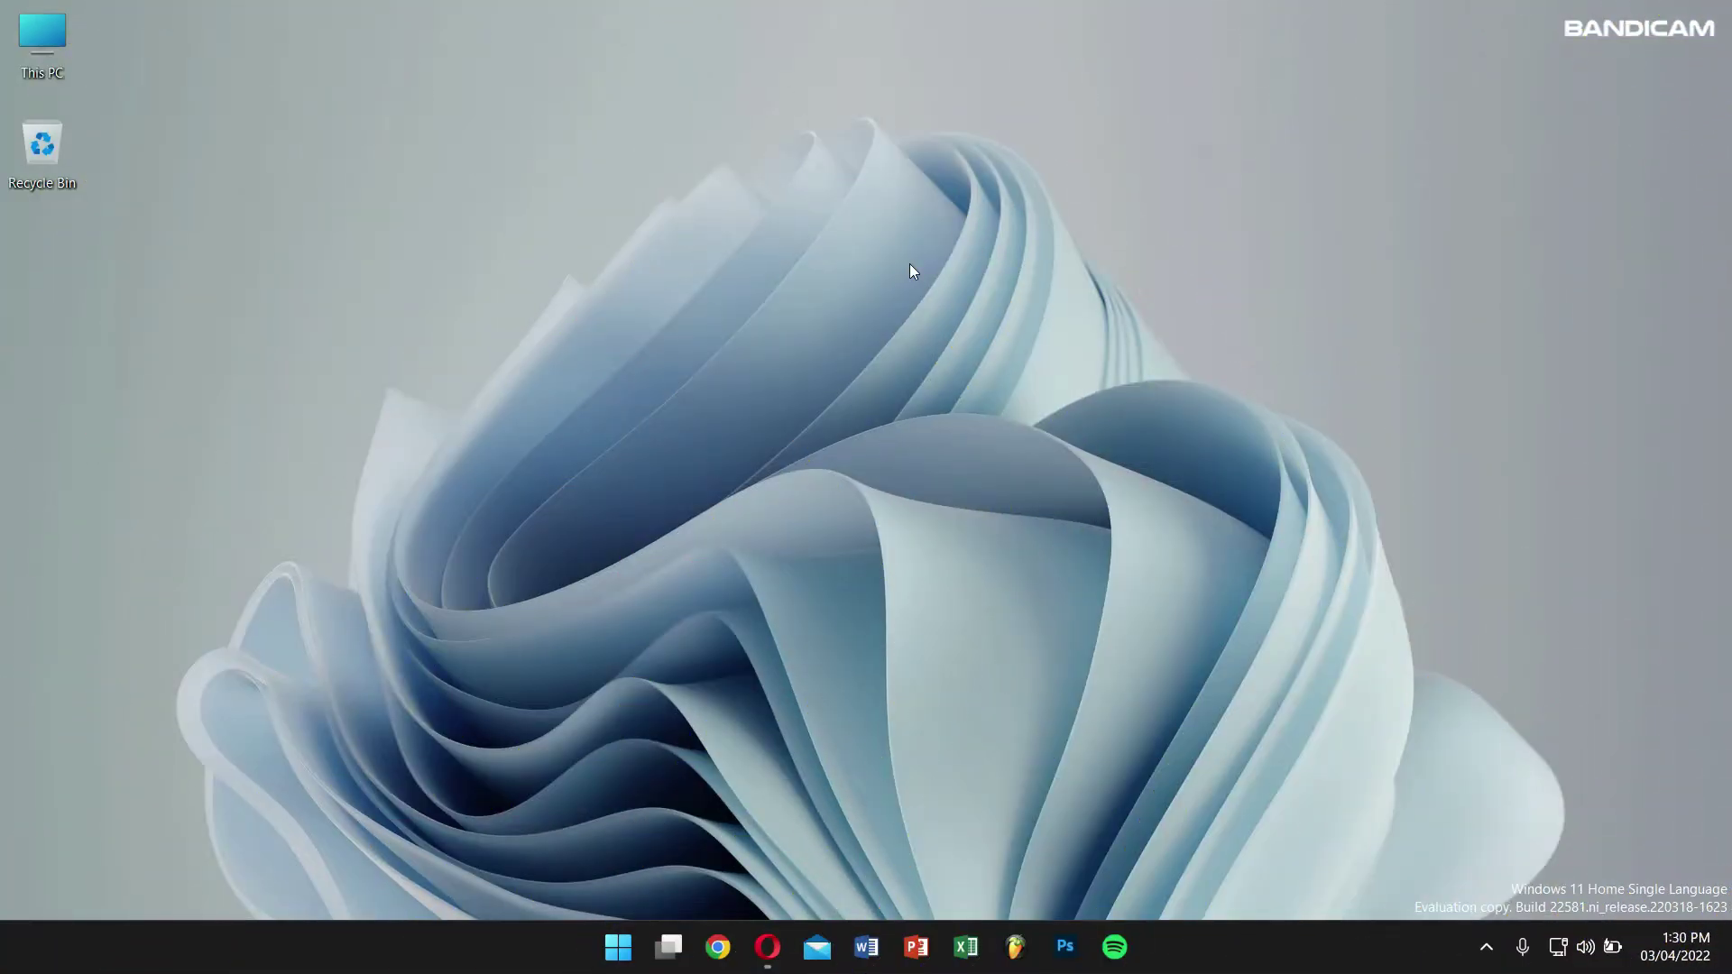
Launch Bandicam from Windows search and bring up the Video recording settings dialog
left_click(767, 946)
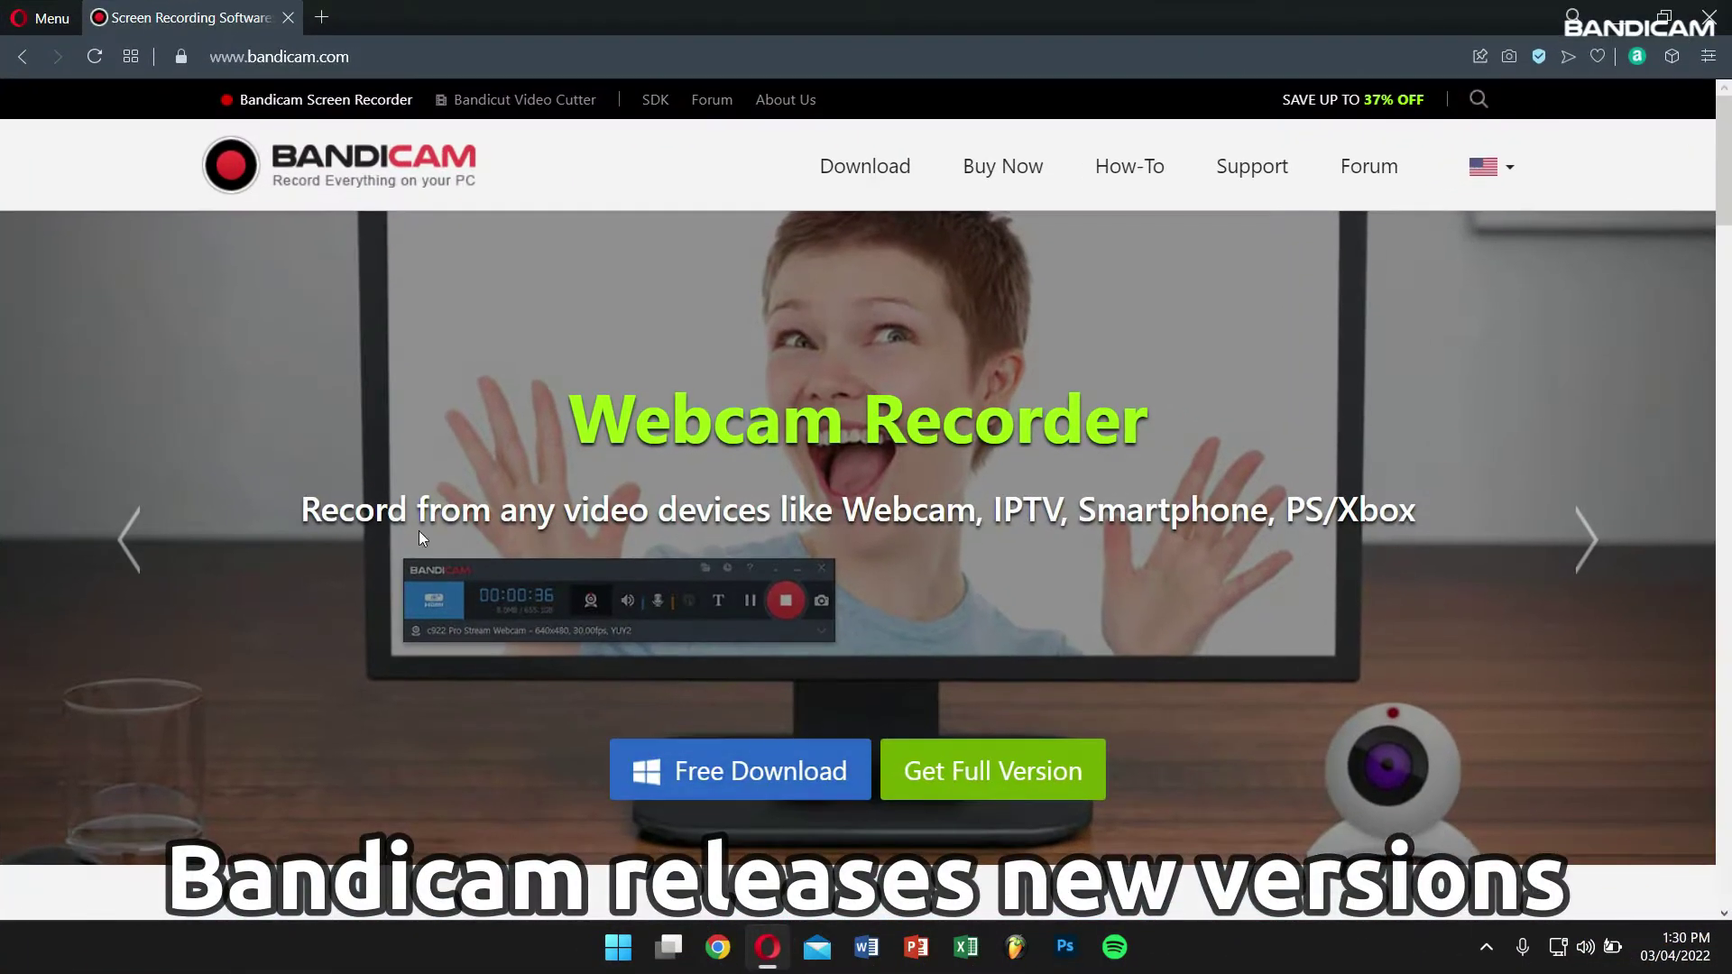
scroll(365, 433, "down", 1)
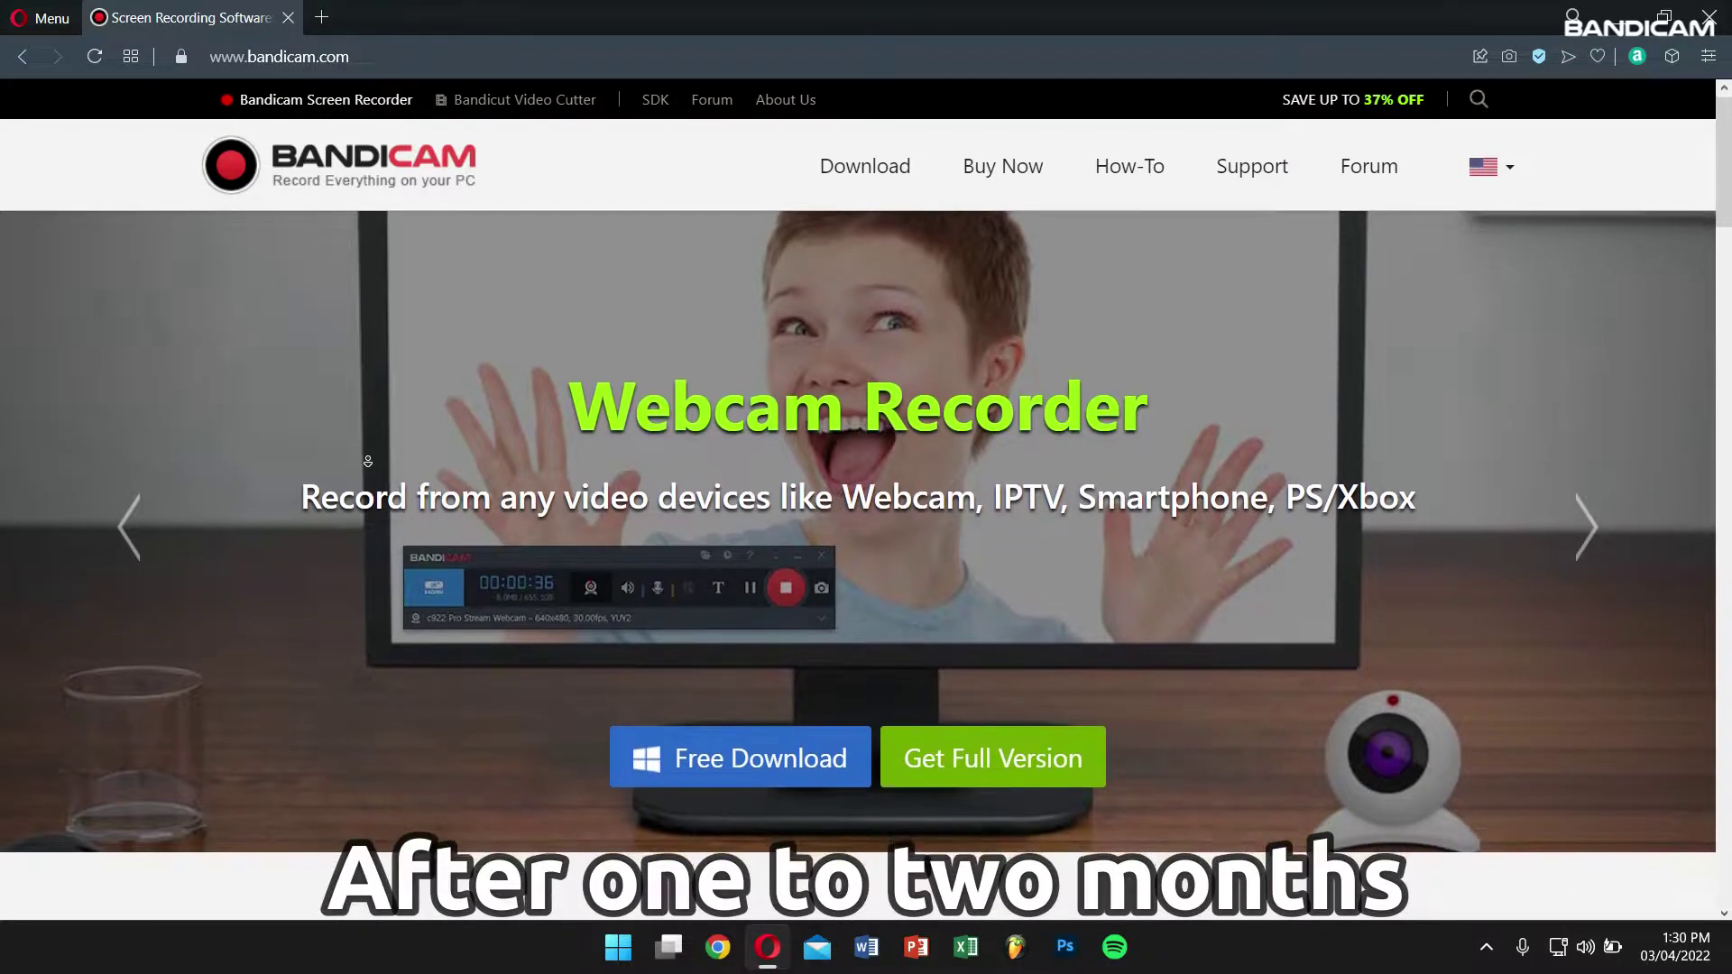
scroll(366, 464, "down", 1)
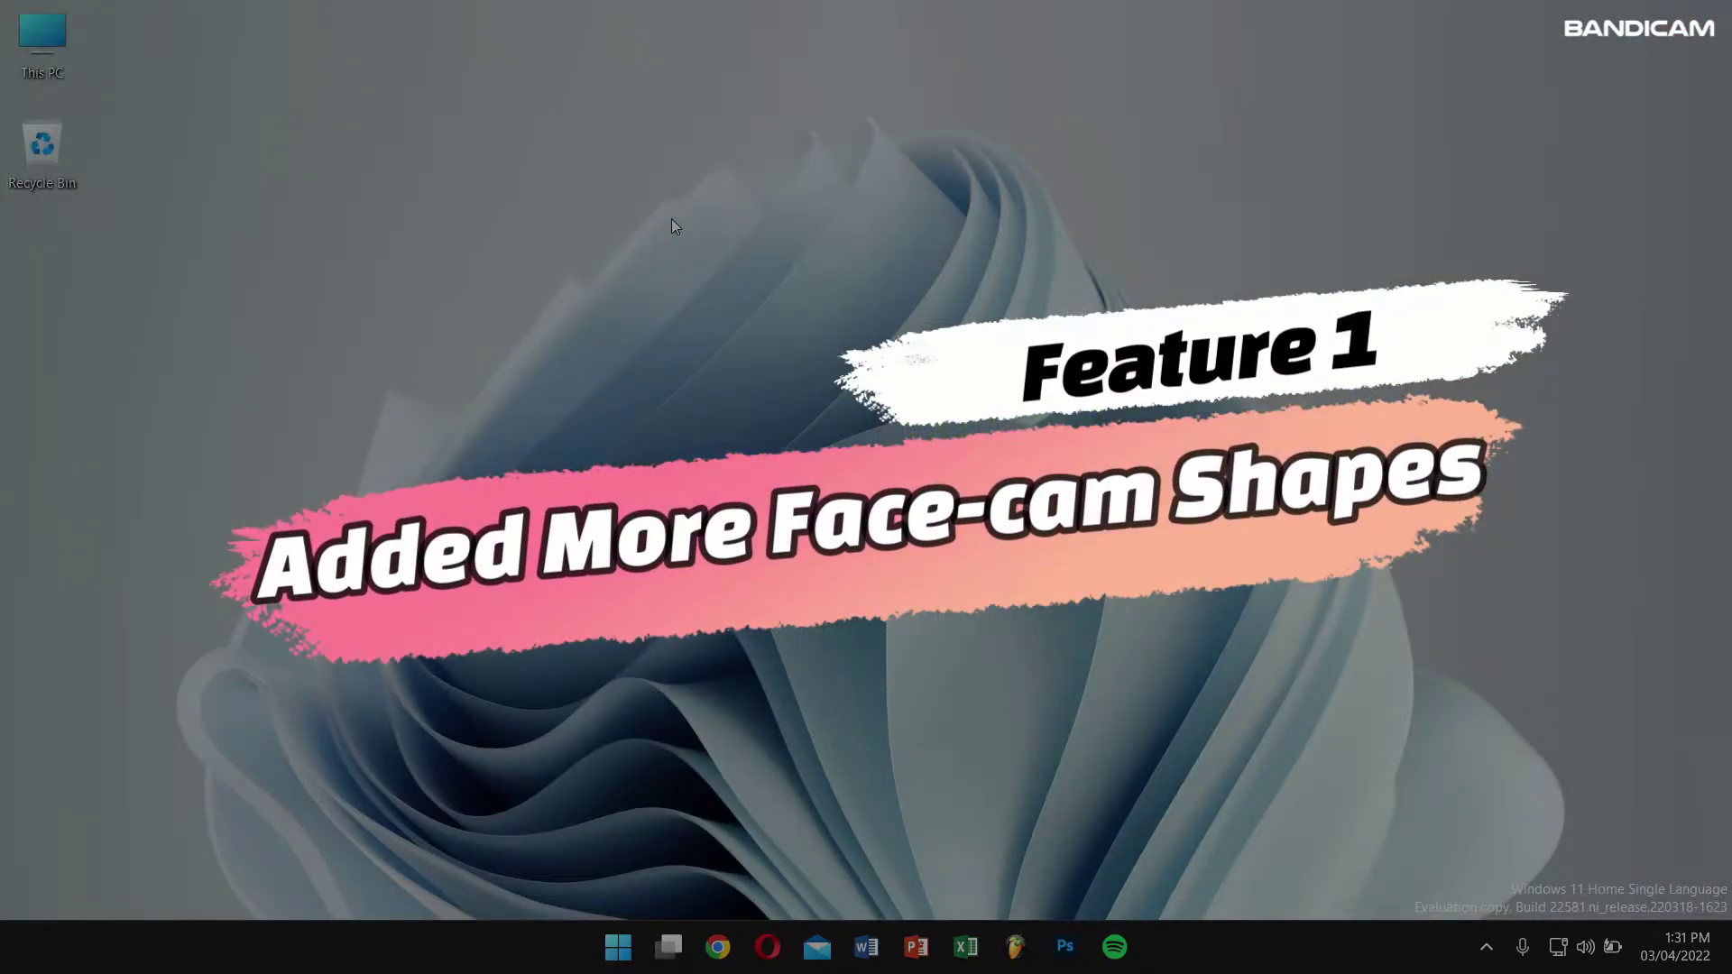
key("super")
type("ban")
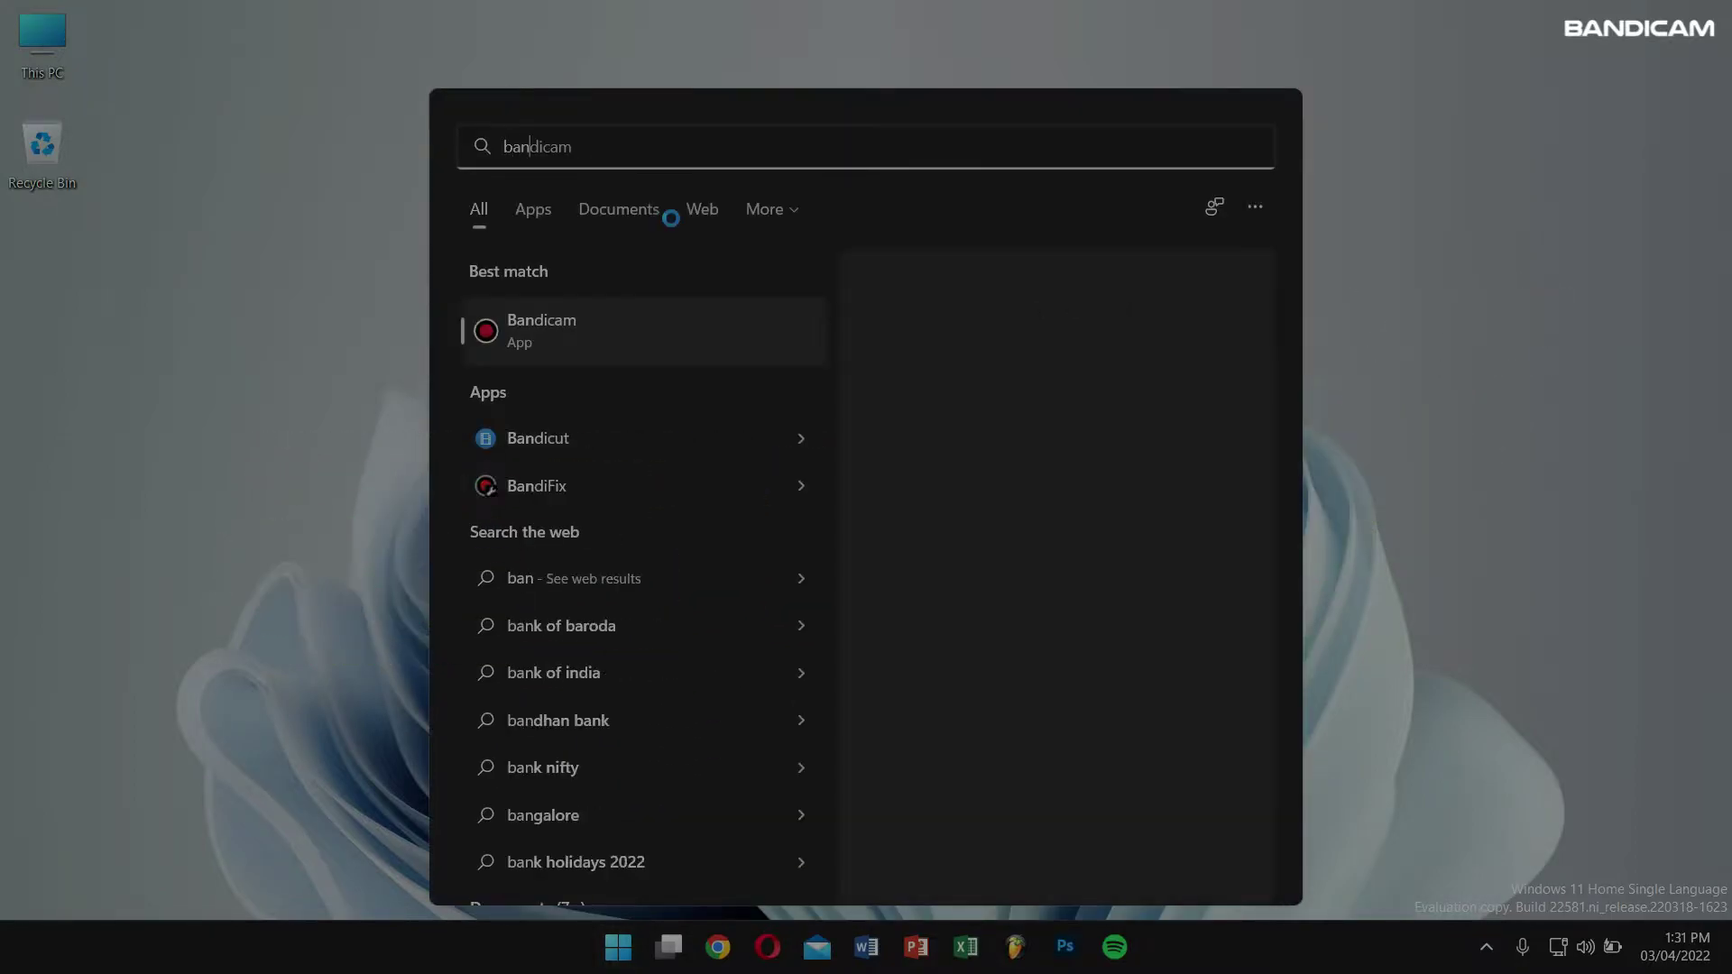
key("Return")
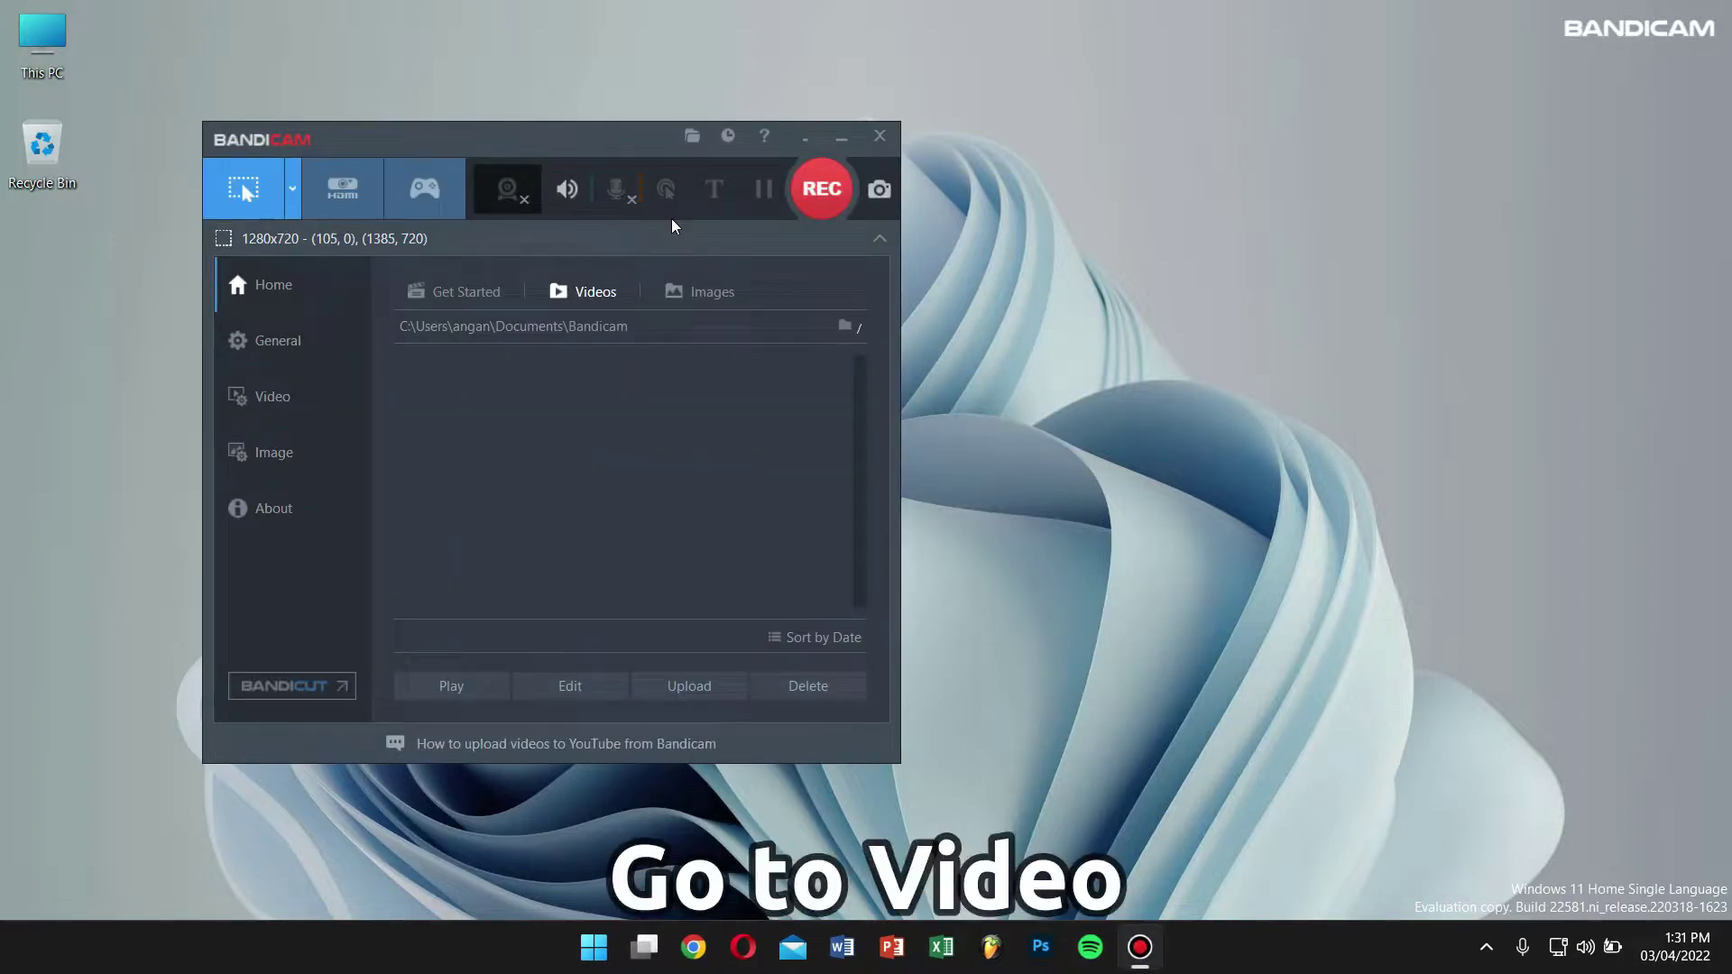
left_click(290, 406)
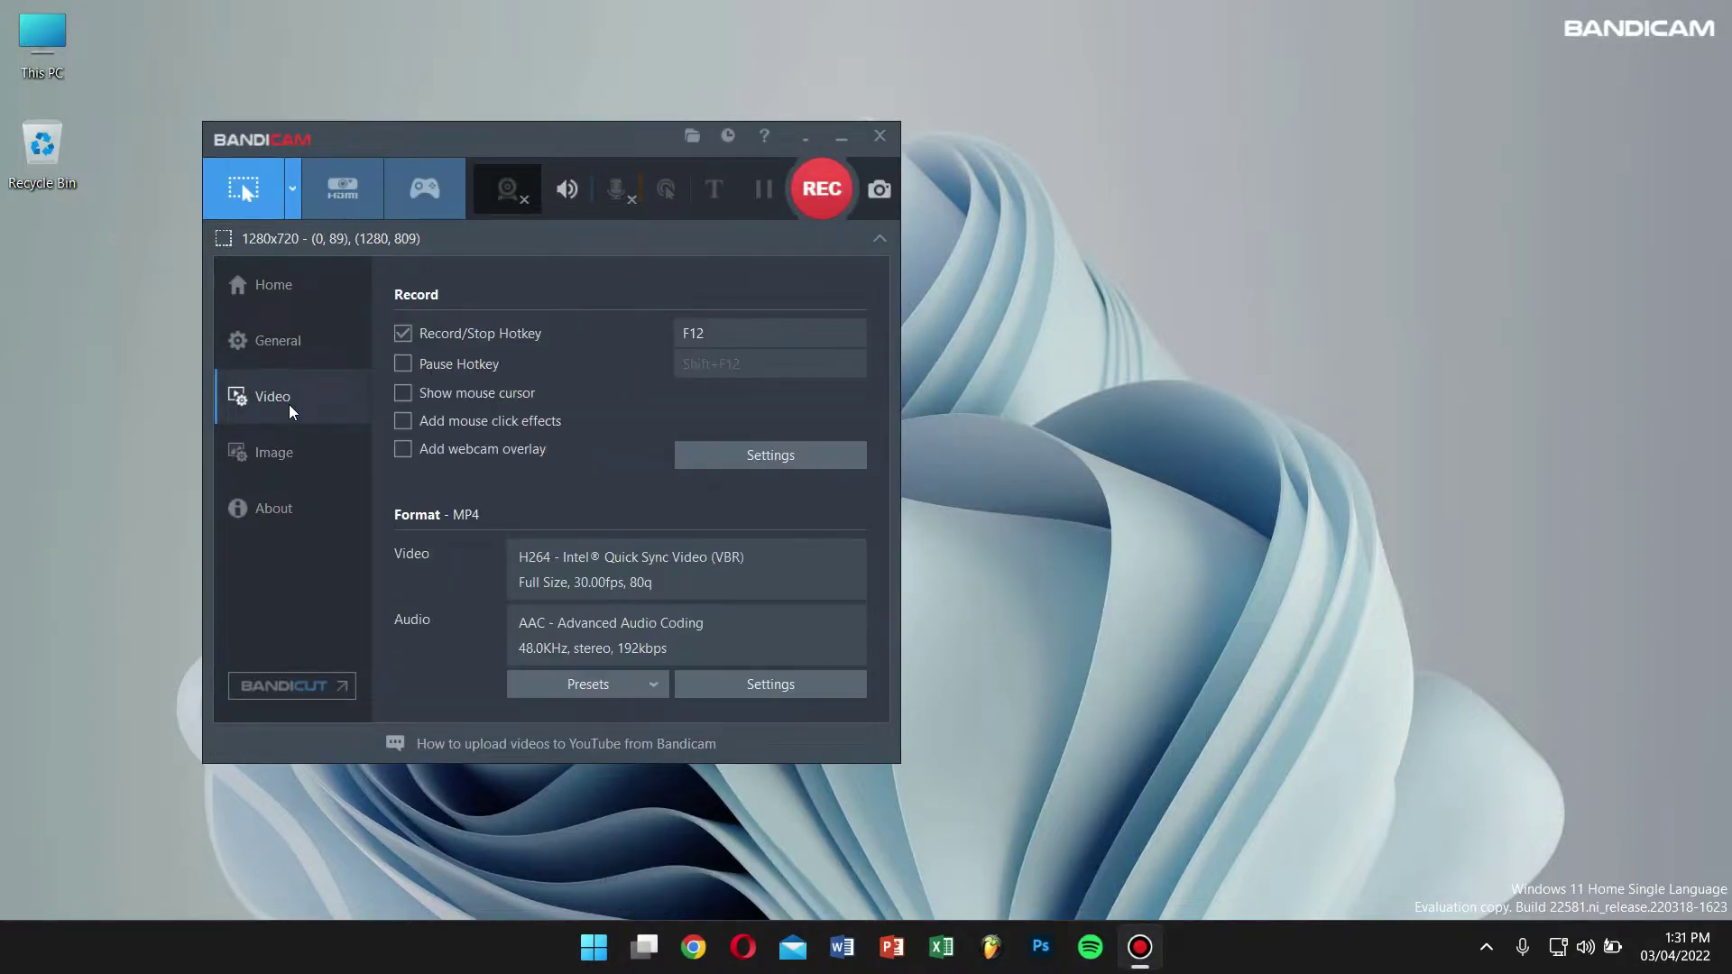
left_click(793, 455)
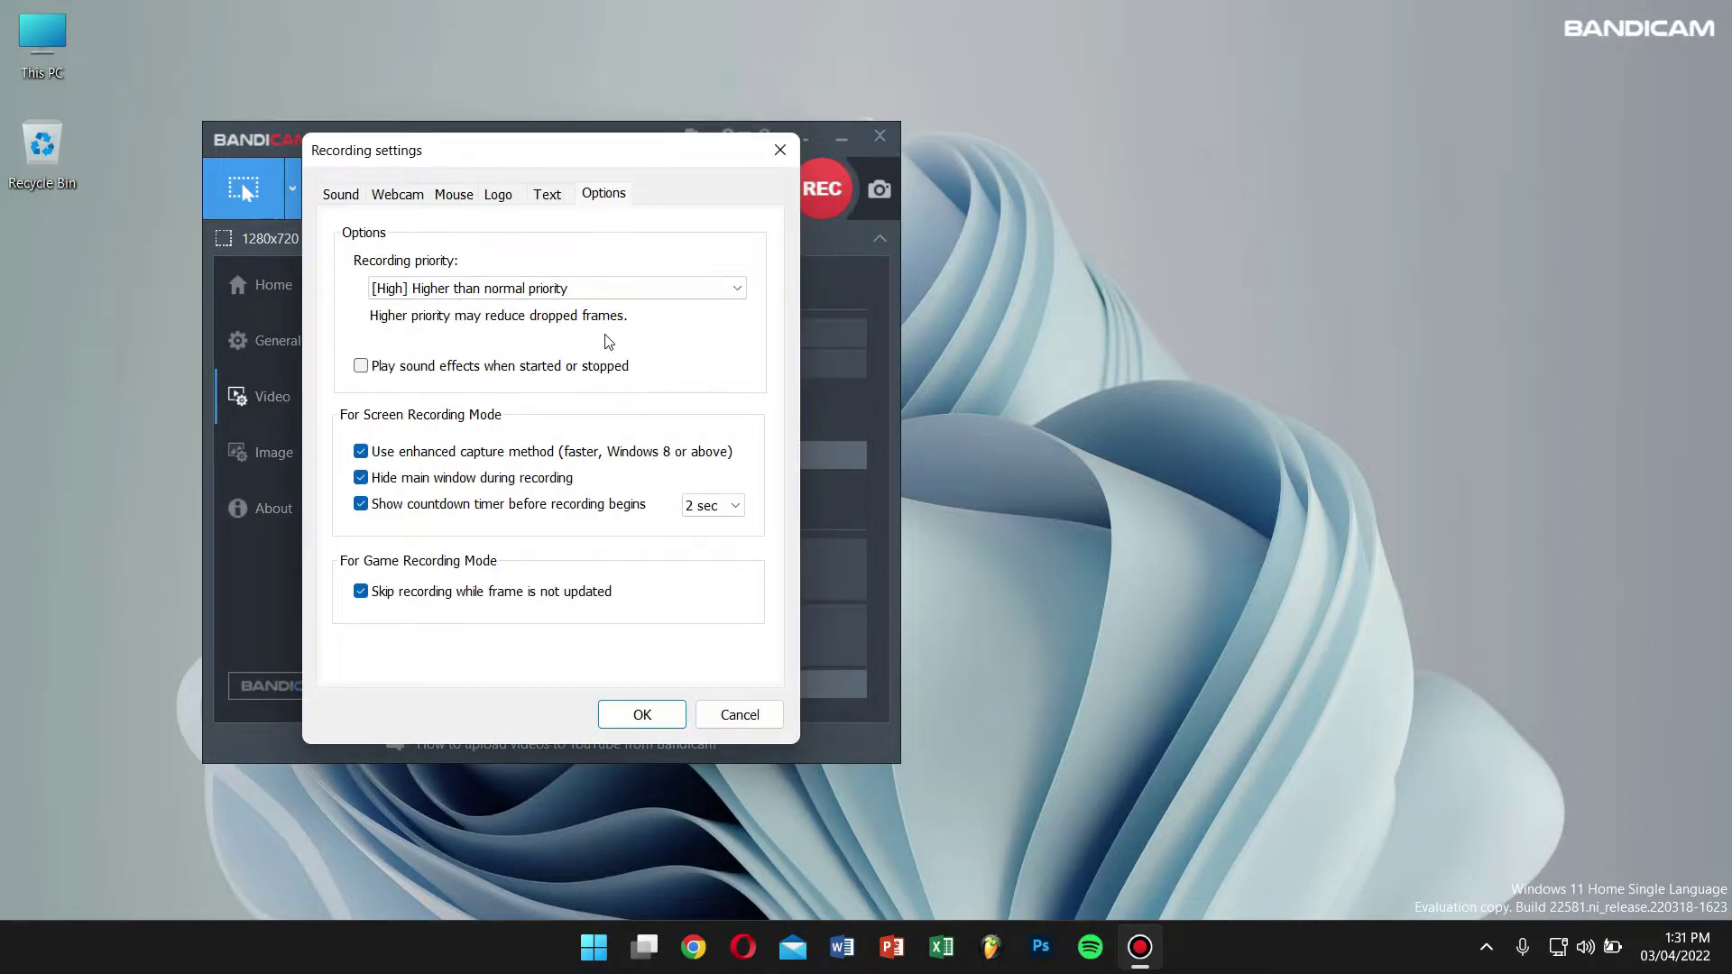
In the Webcam overlay advanced settings, switch the overlay shape to Ellipse
left_click(397, 193)
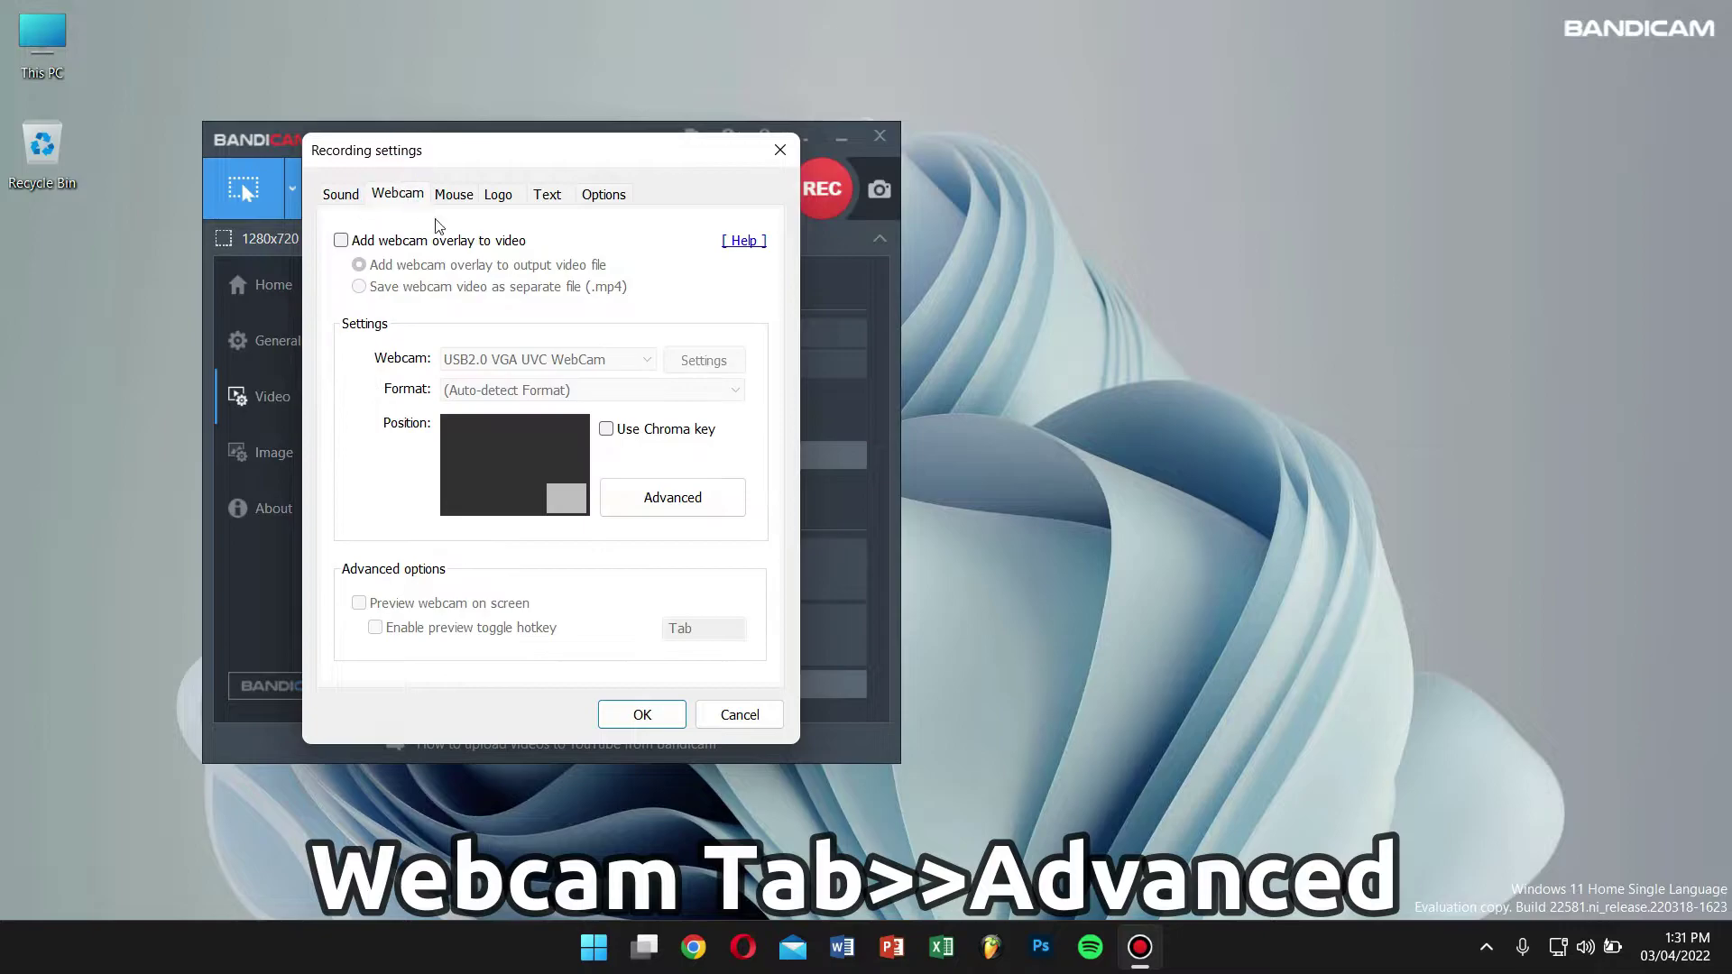
left_click(690, 492)
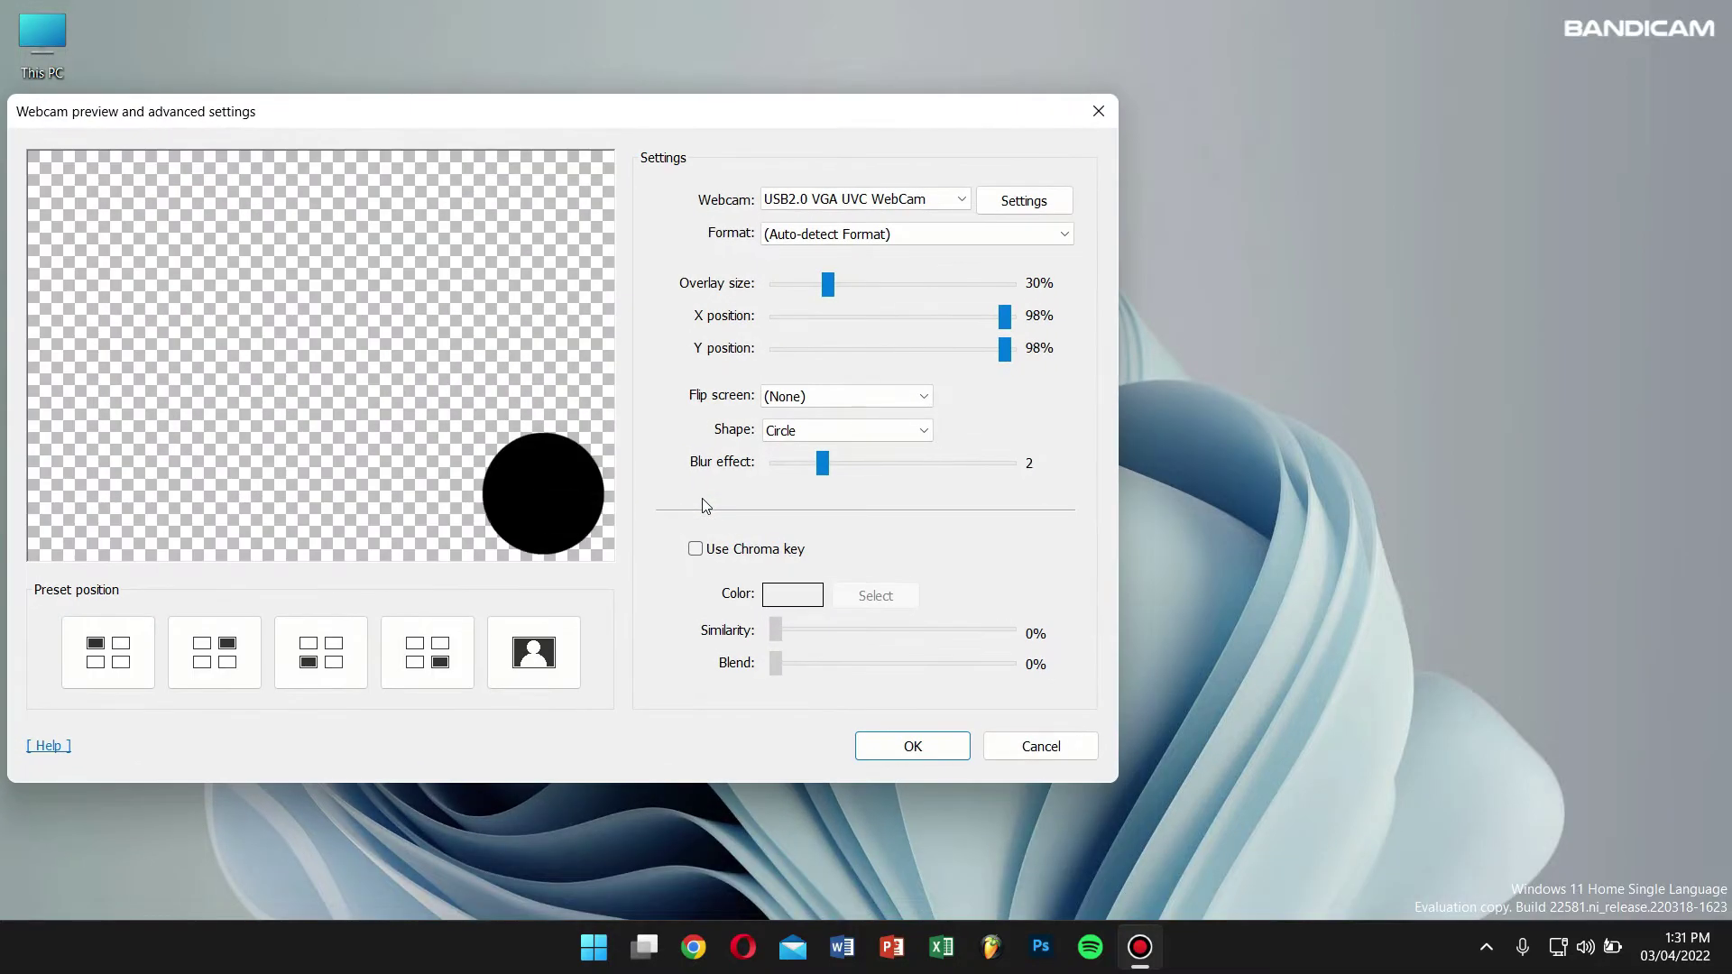
left_click(836, 430)
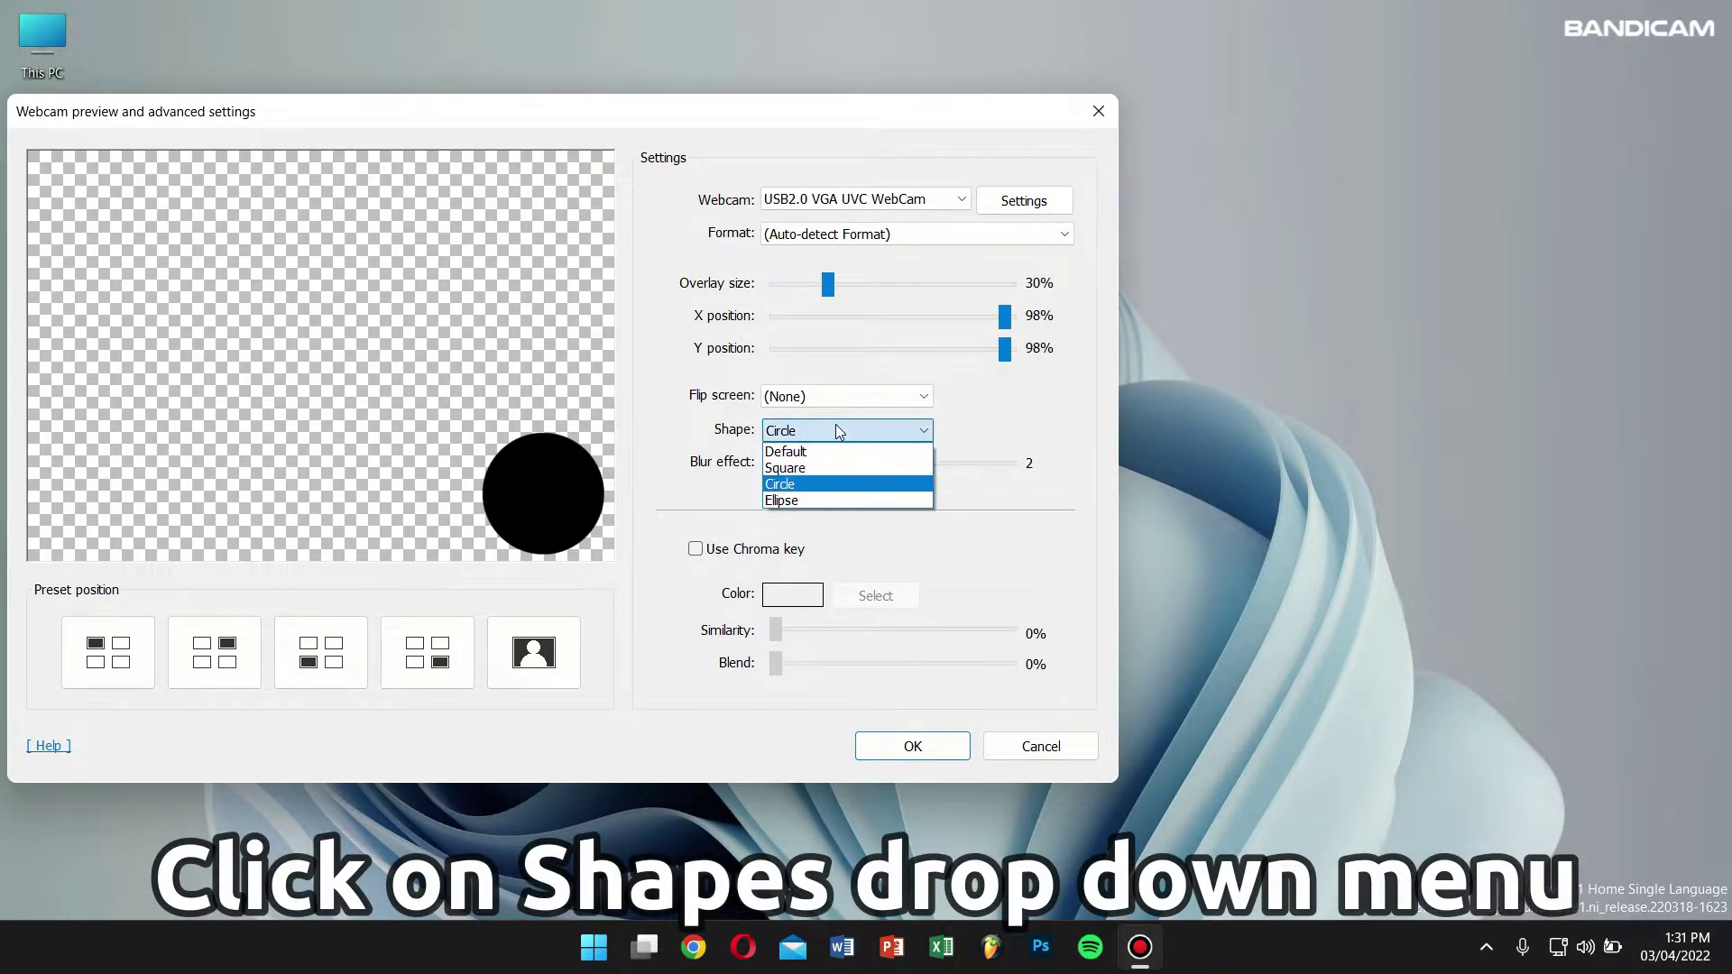
left_click(838, 502)
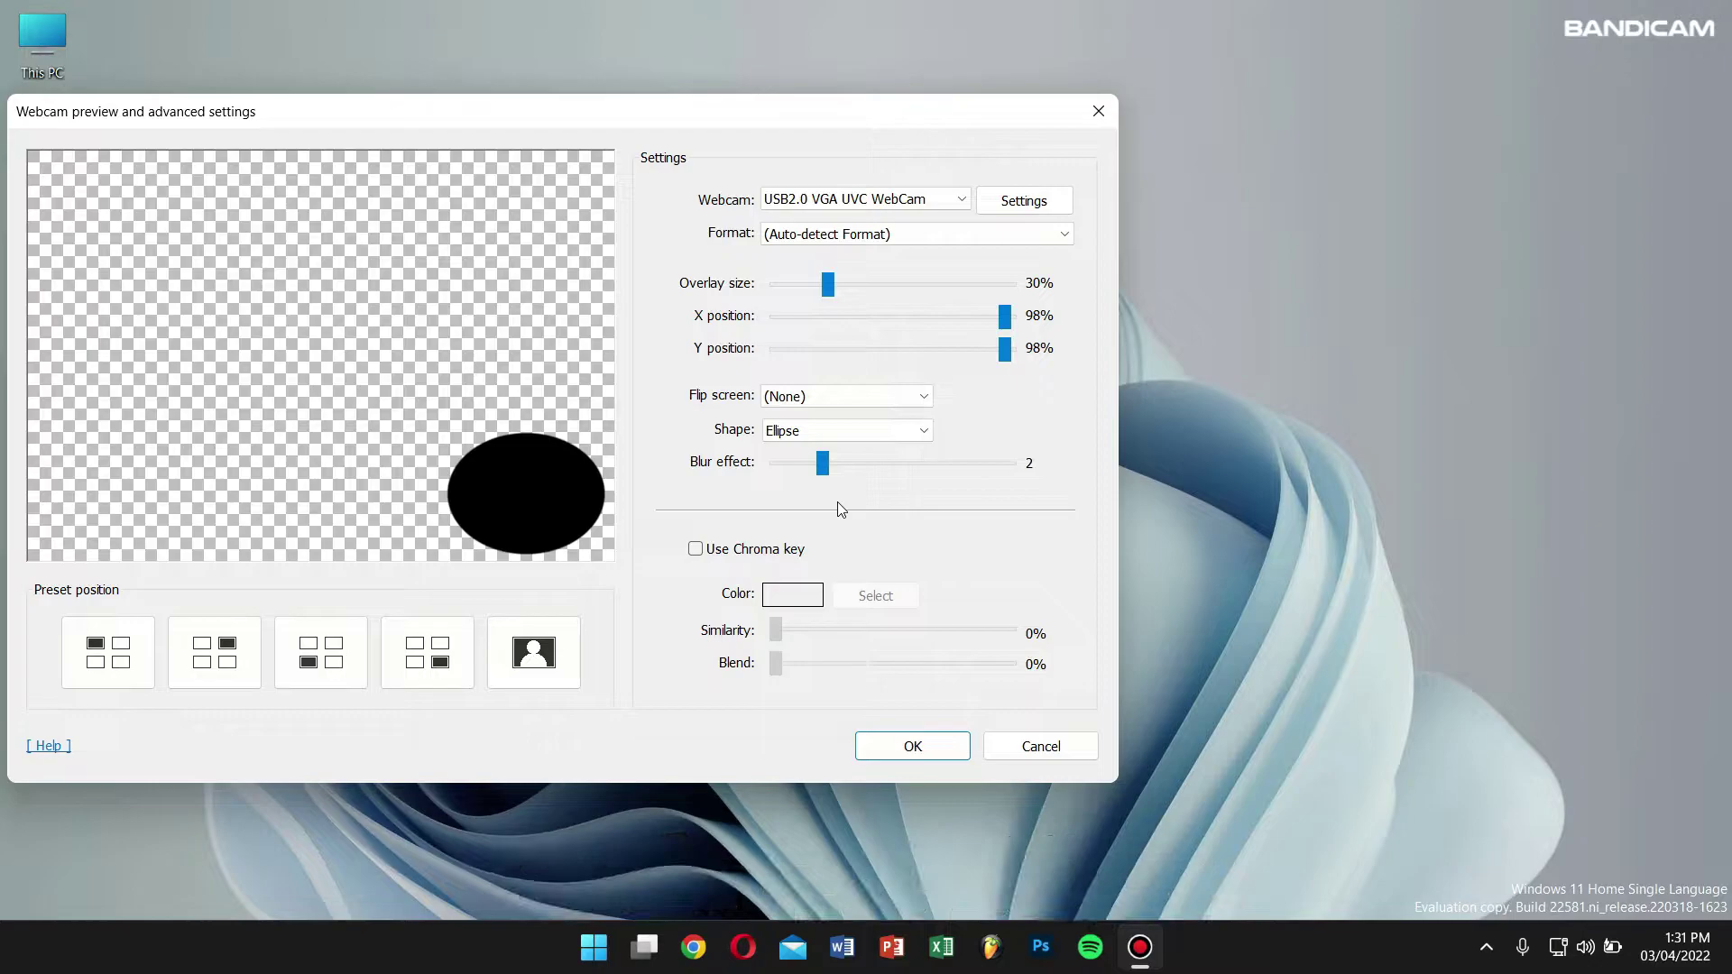
Preview the Square overlay shape, then set the webcam overlay back to Circle
left_click(835, 431)
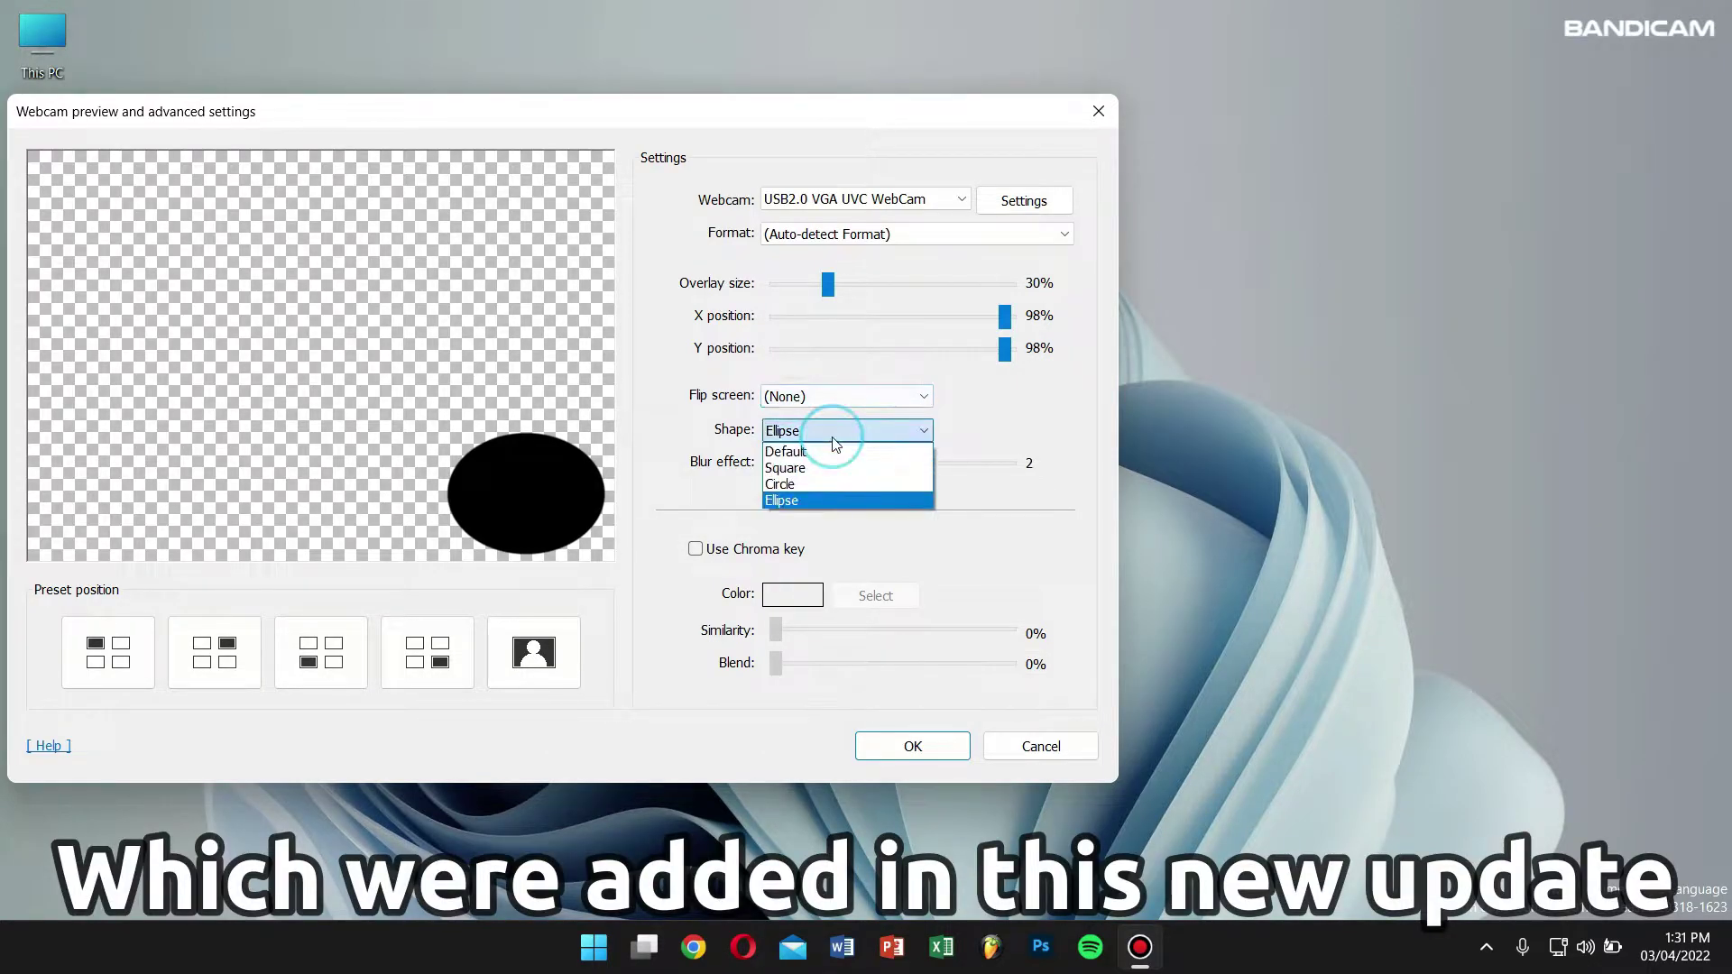
left_click(824, 468)
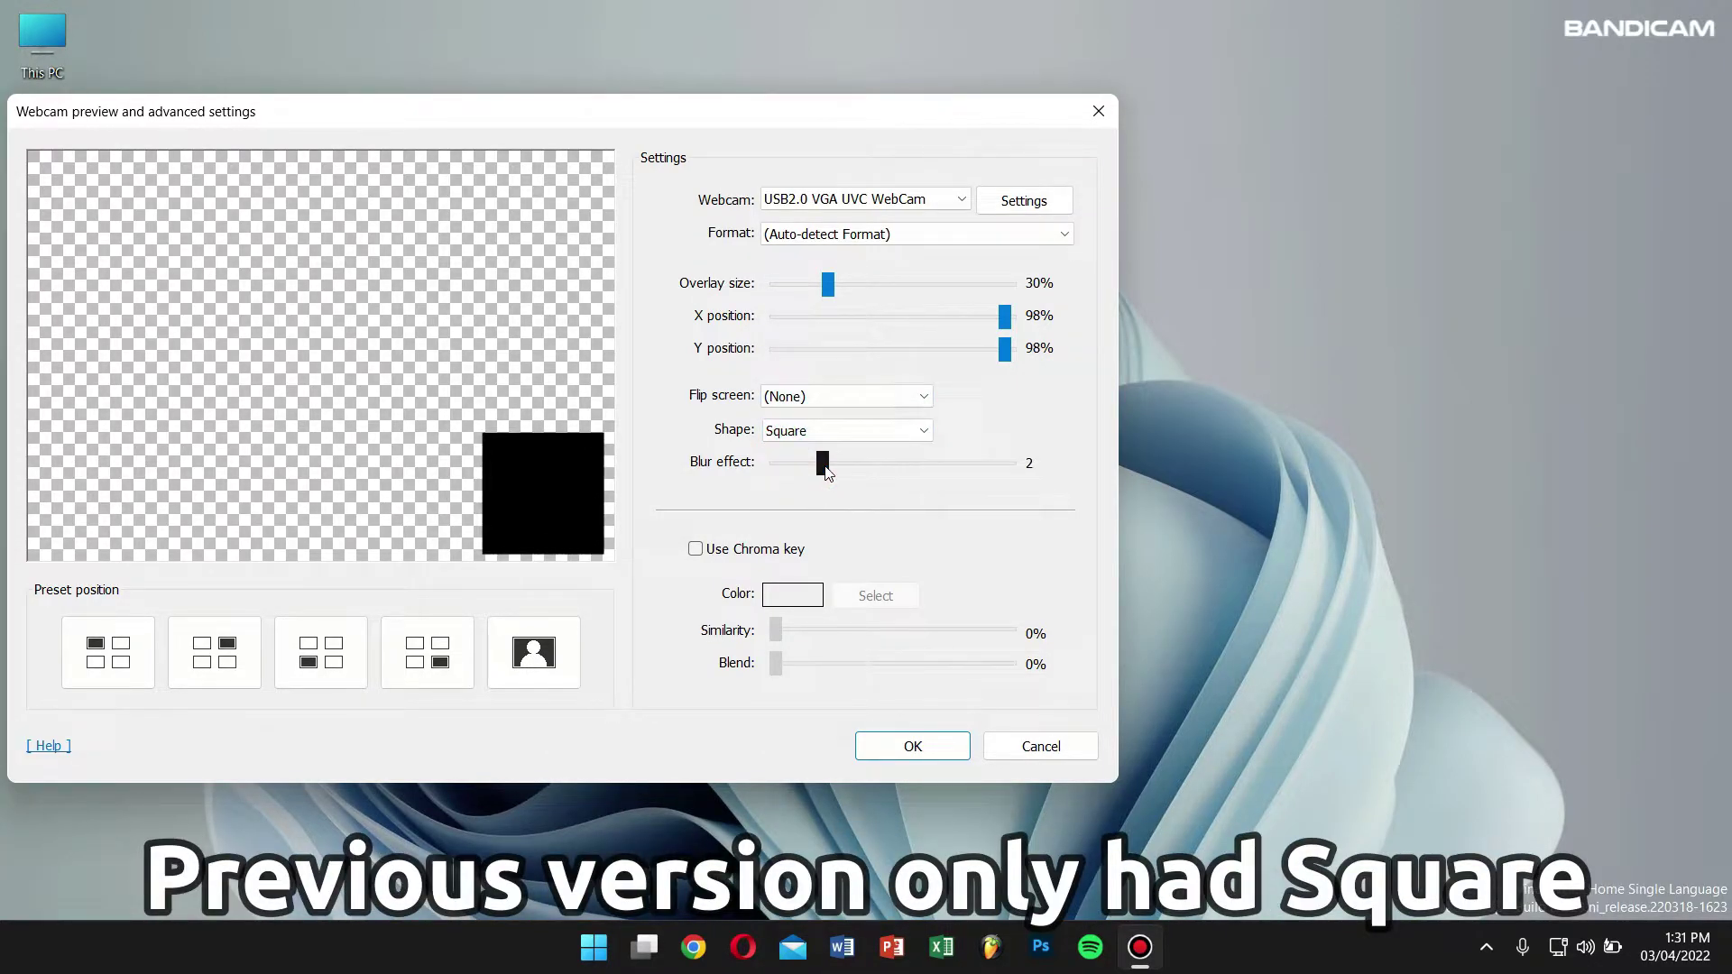
left_click(842, 436)
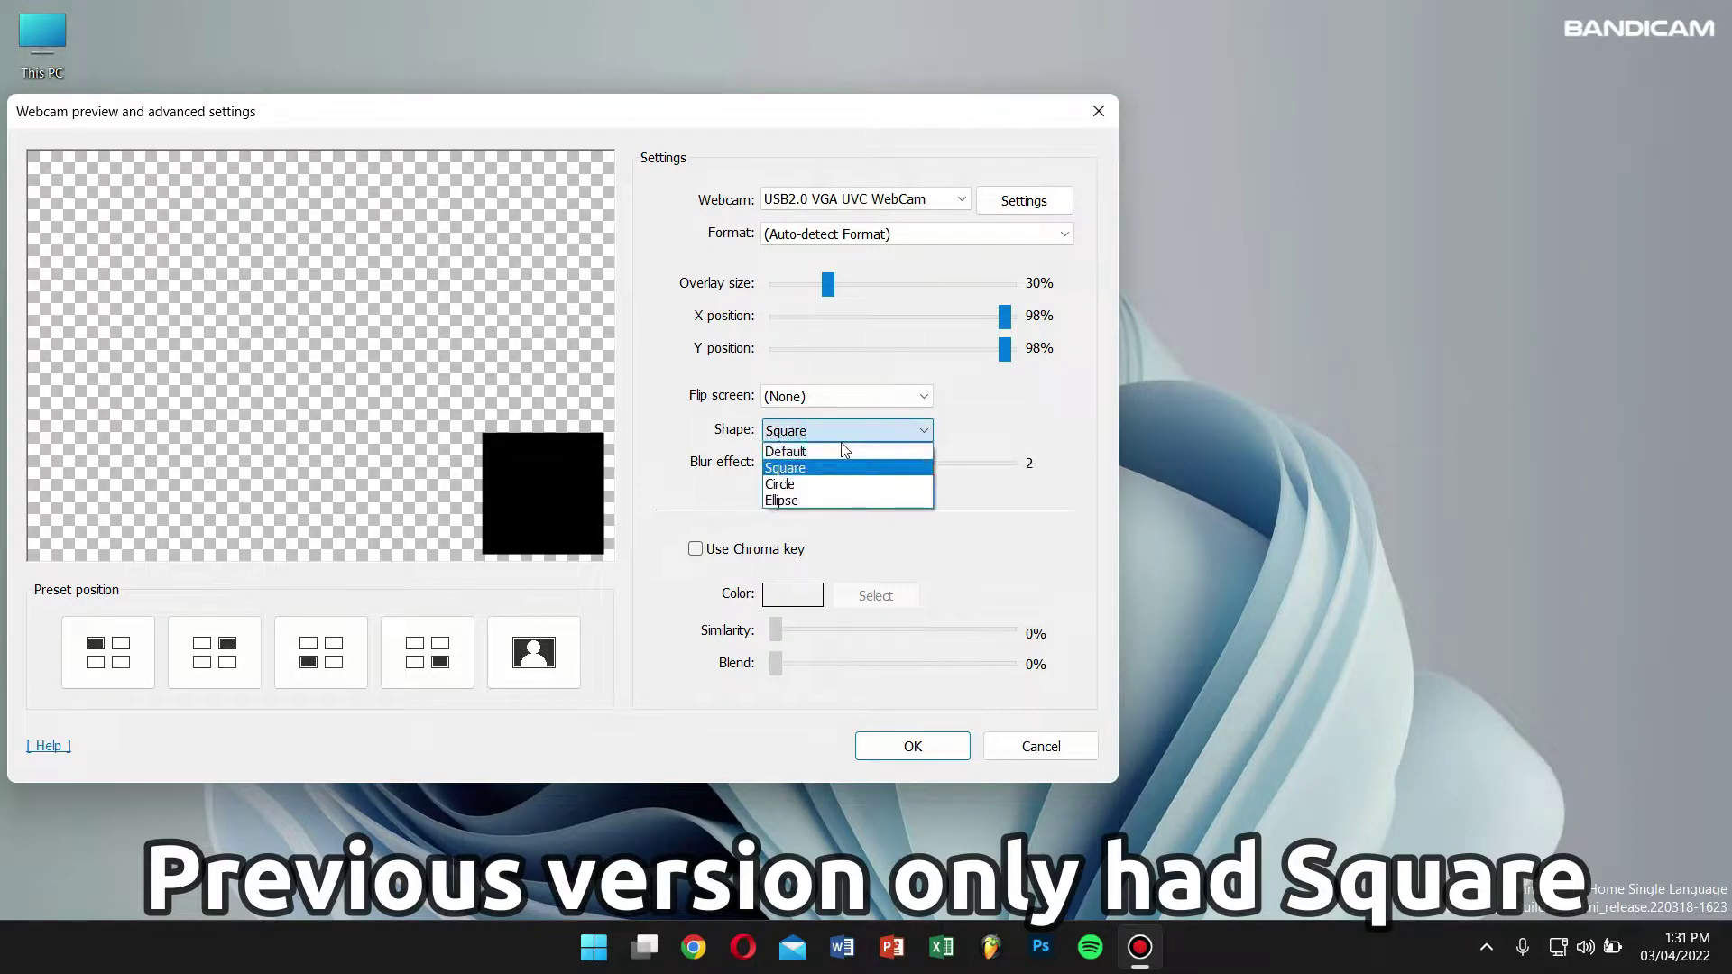
left_click(844, 488)
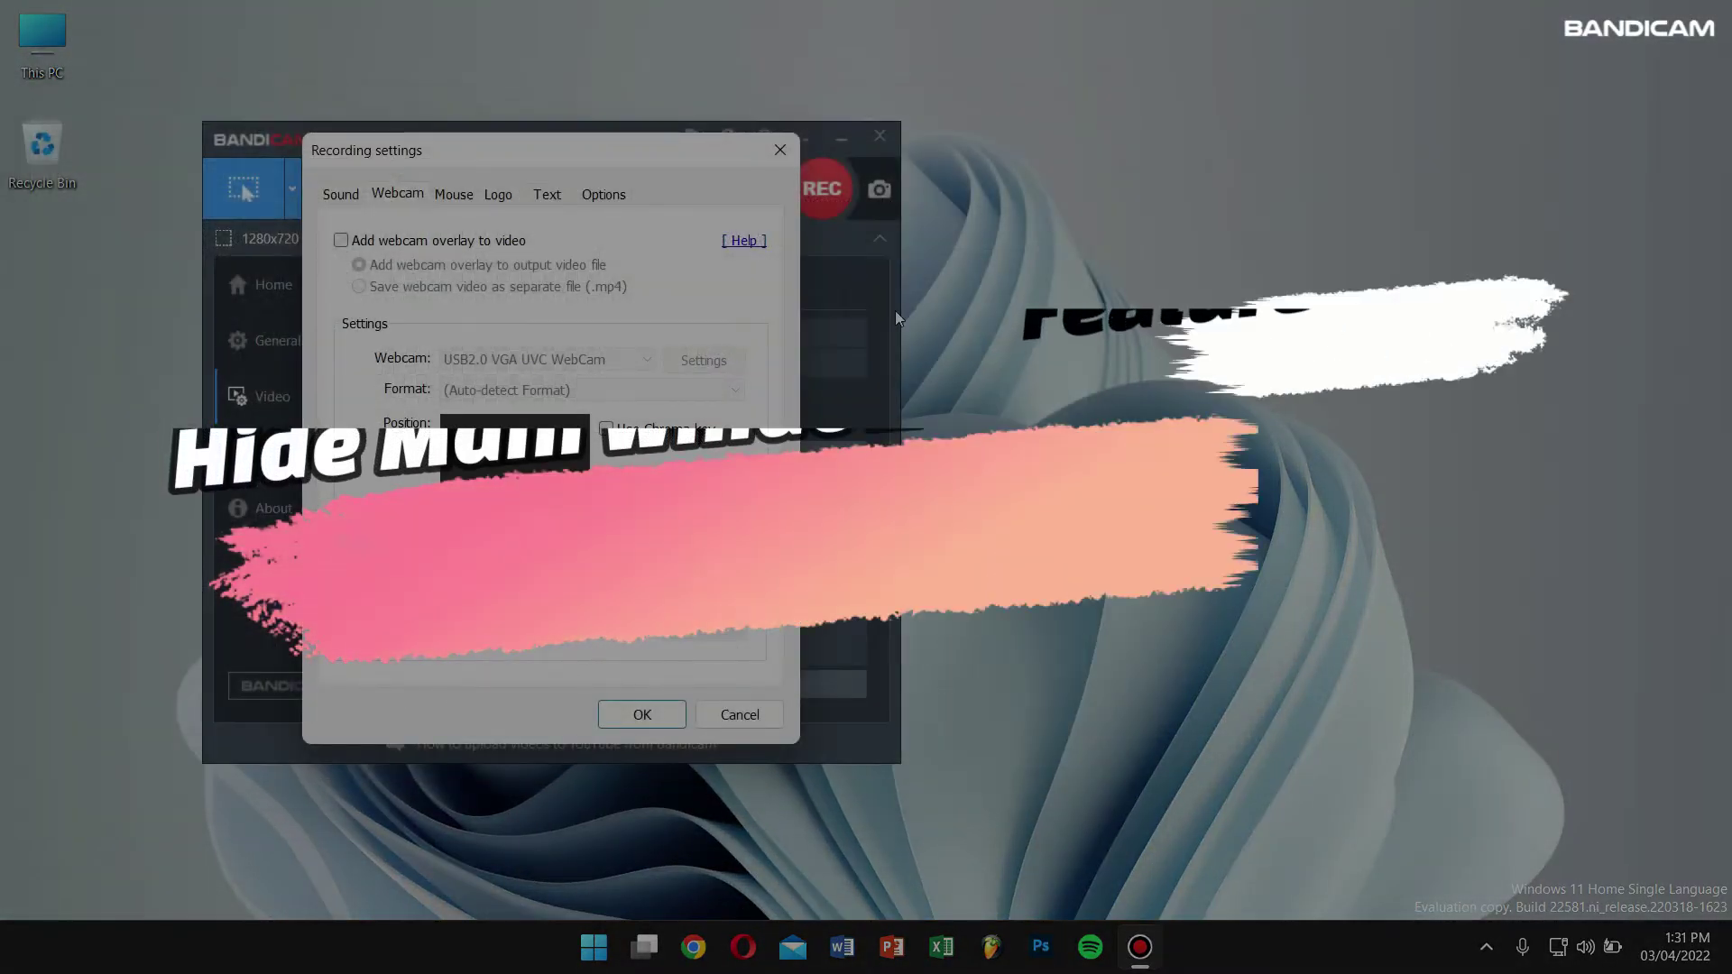
Close Bandicam, refresh the desktop, and relaunch Bandicam from Windows search
left_click(888, 137)
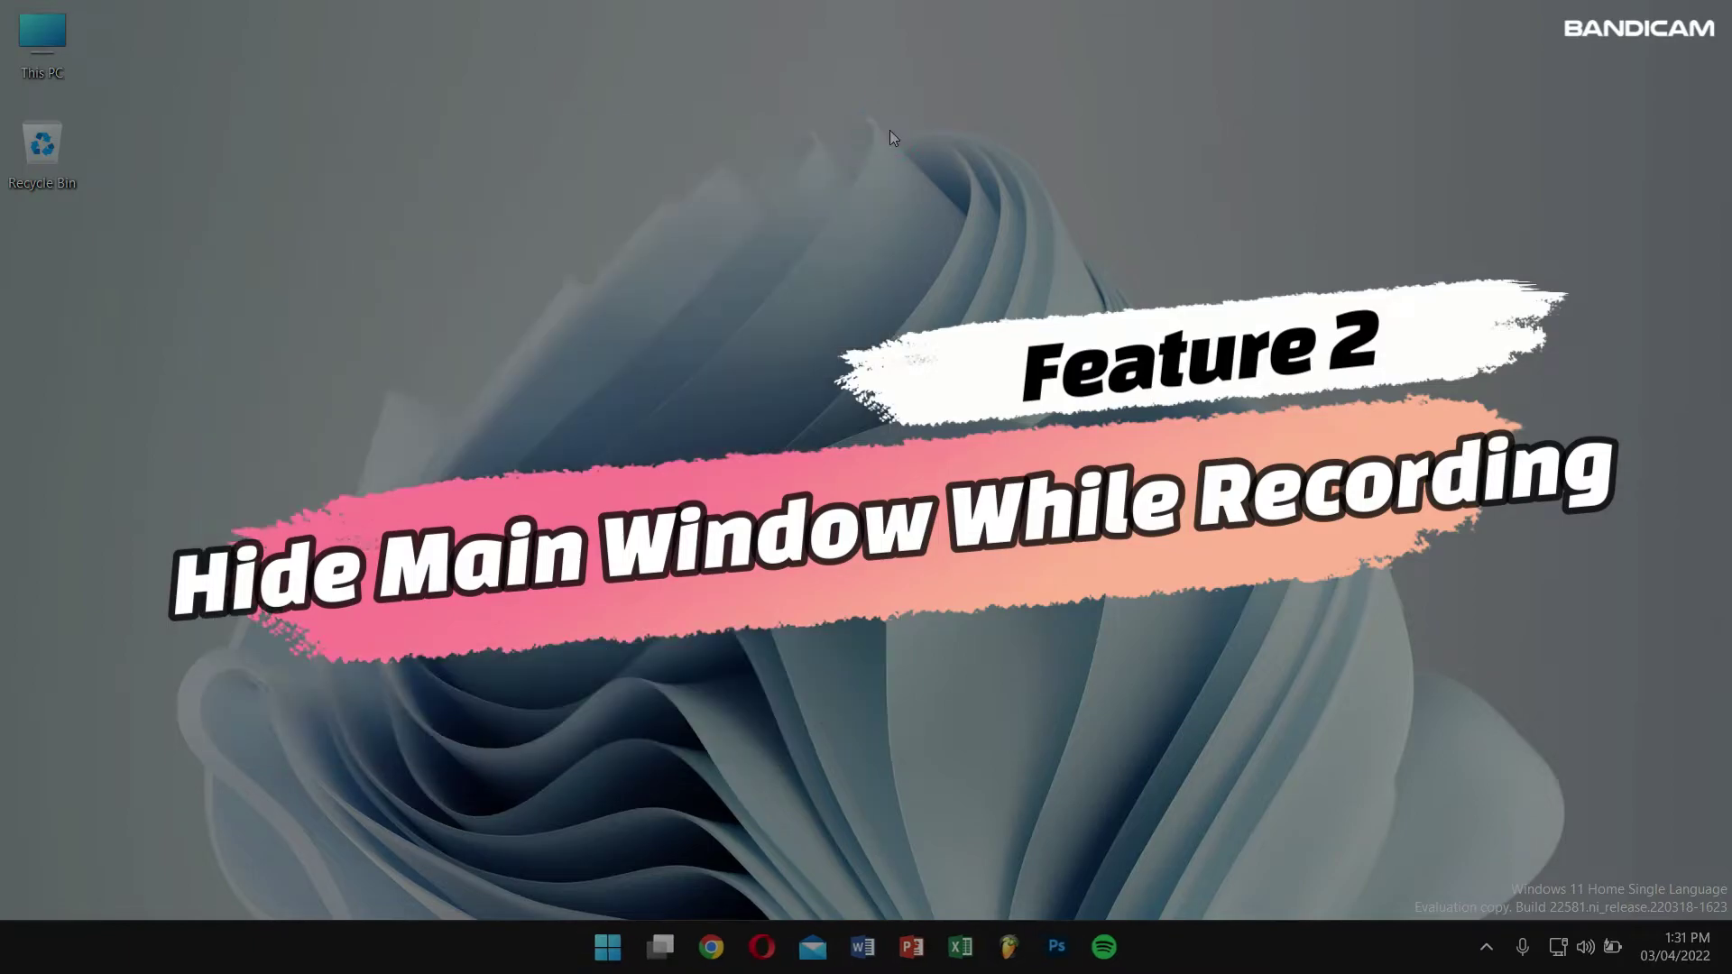
right_click(487, 217)
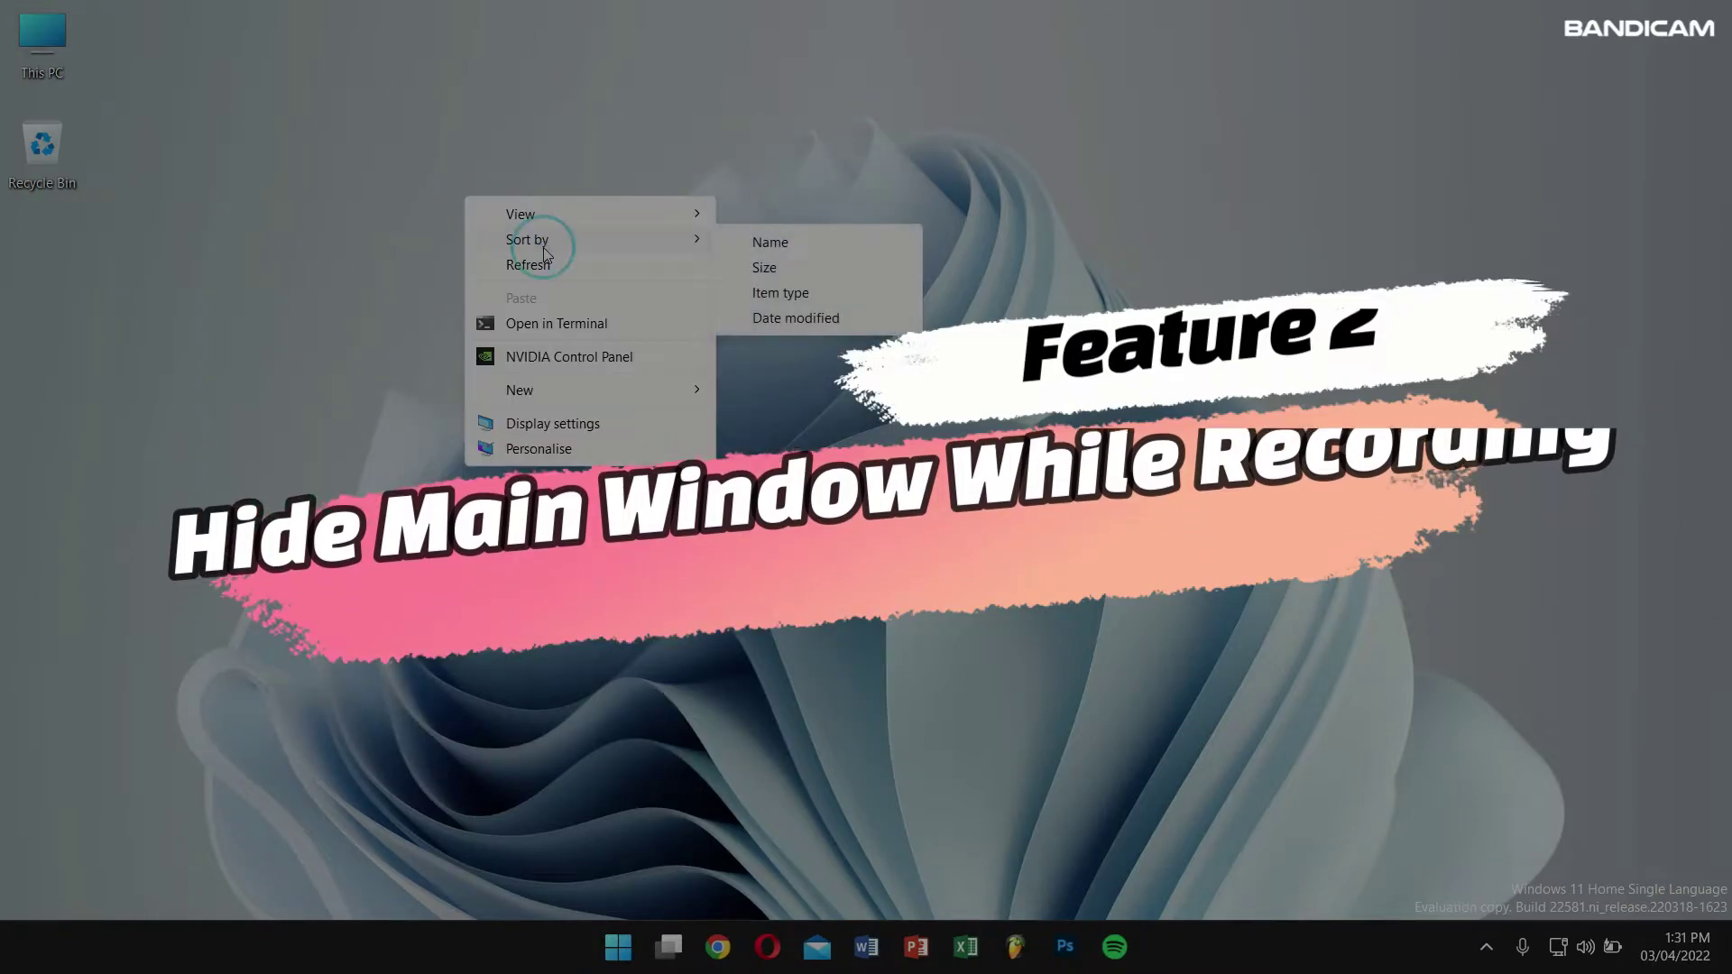
left_click(546, 264)
key("super")
type("ban")
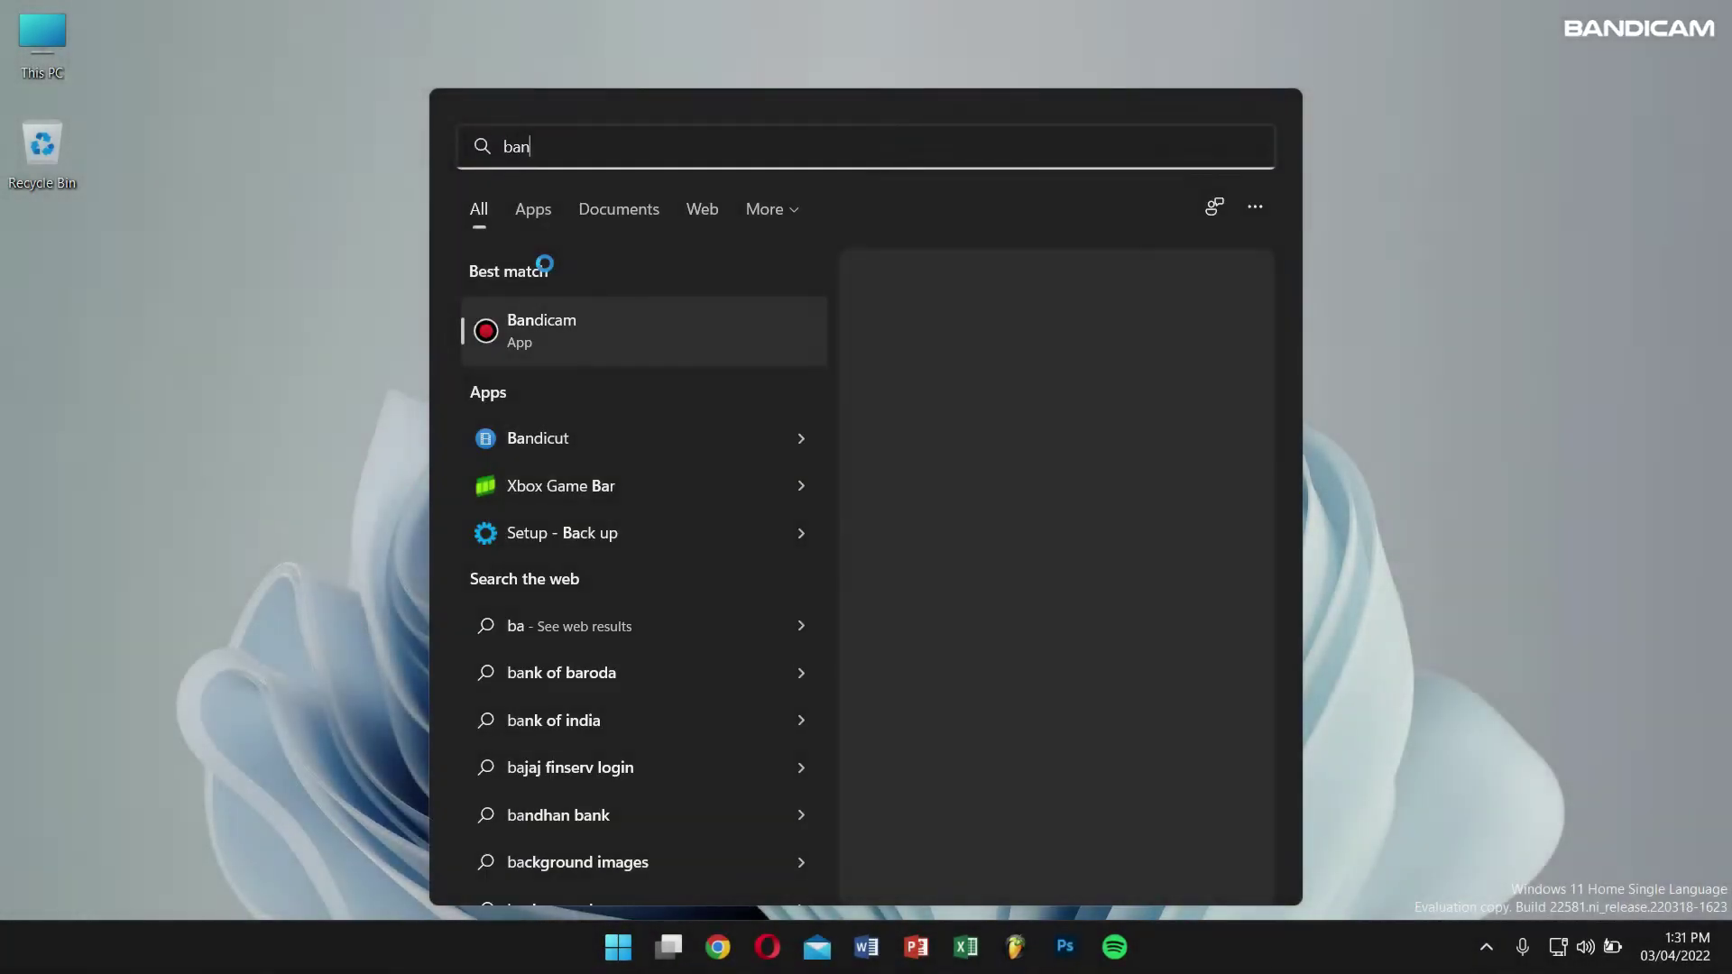
key("Return")
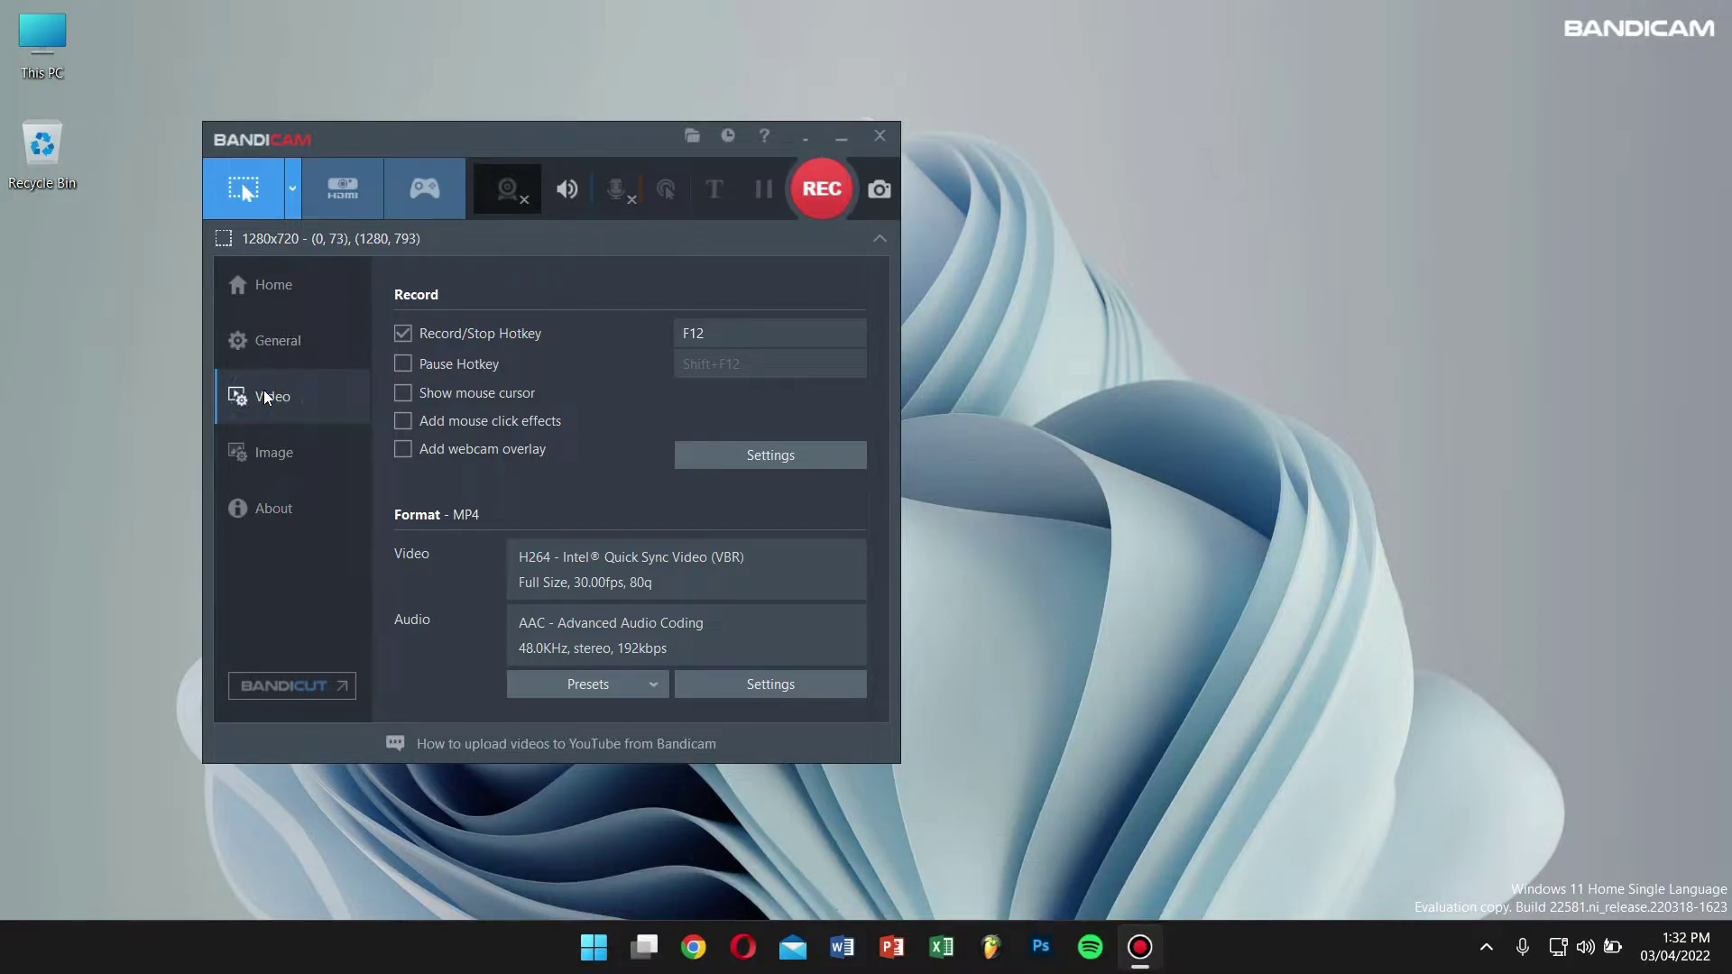
Keep Hide main window checked, turn off the countdown timer, save, and start recording
left_click(780, 456)
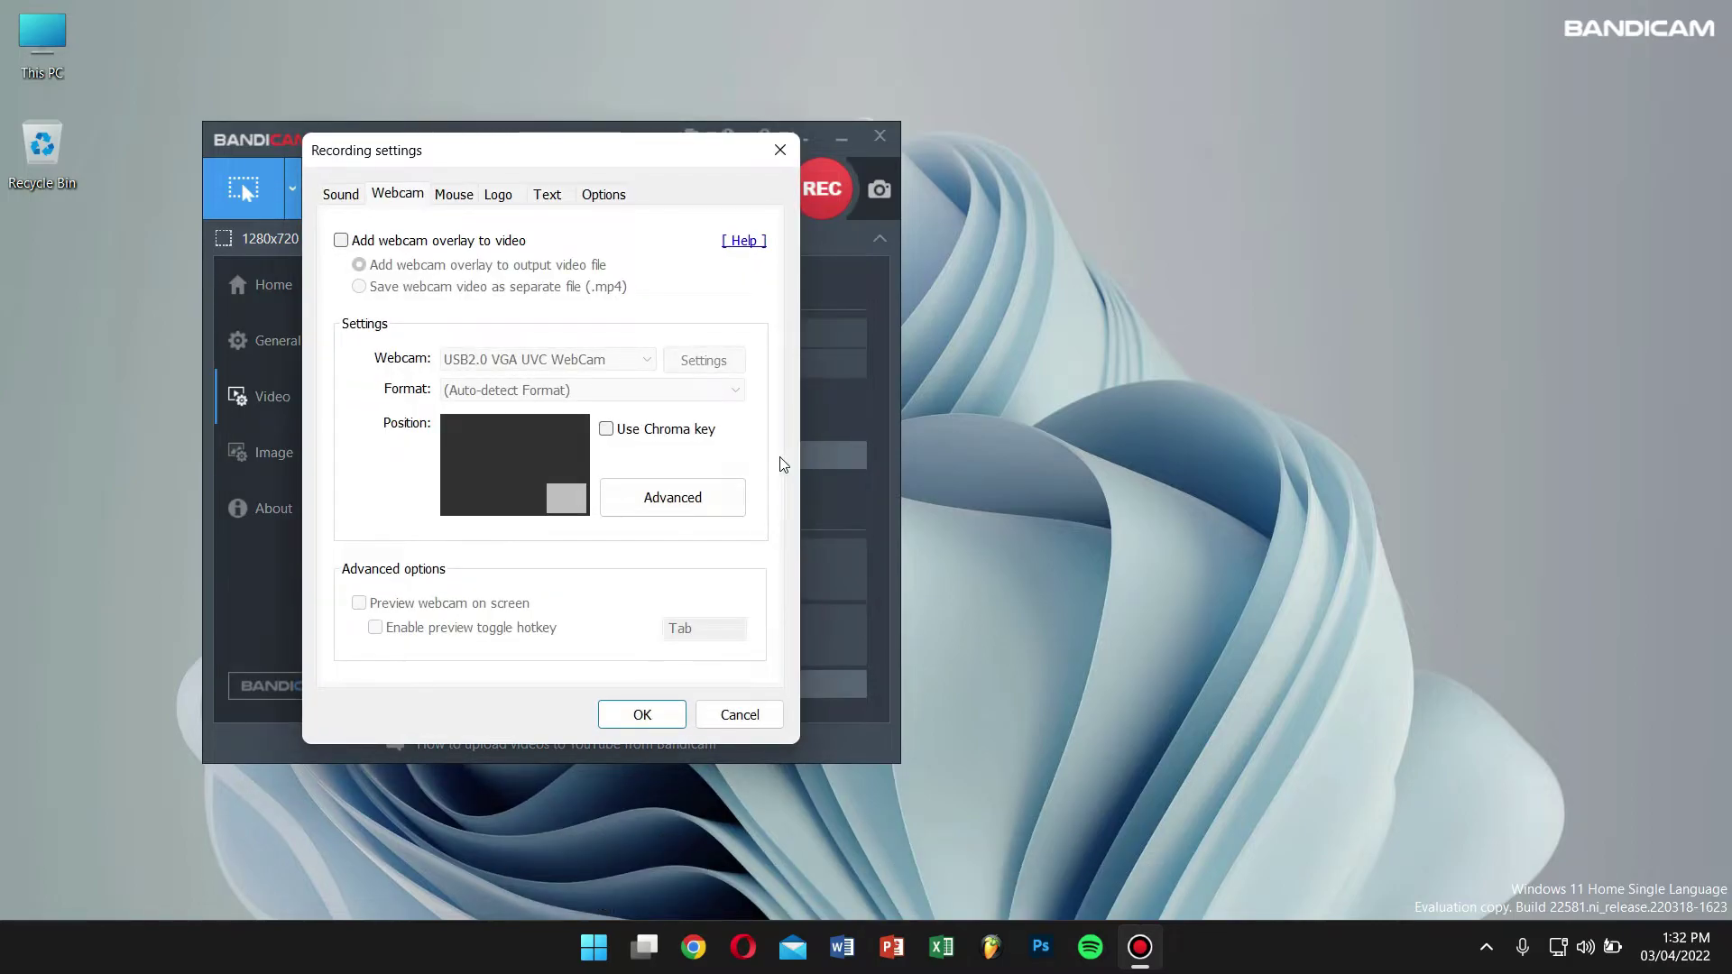
left_click(604, 196)
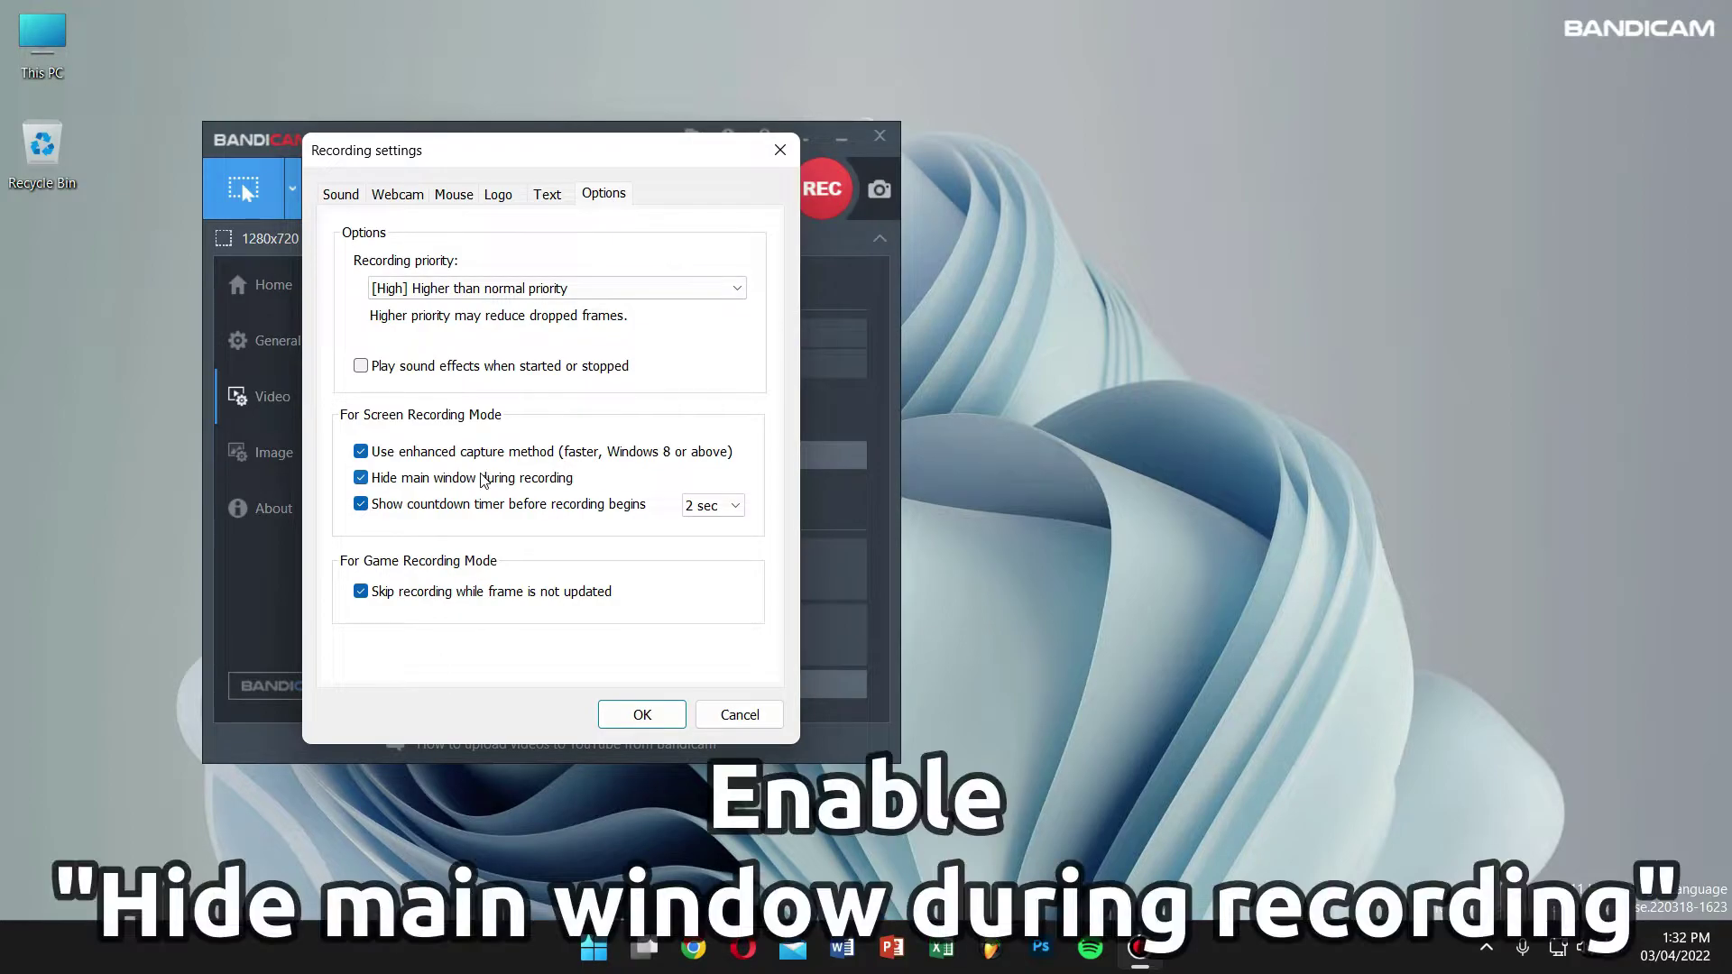
left_click(482, 479)
left_click(482, 480)
left_click(483, 480)
left_click(505, 509)
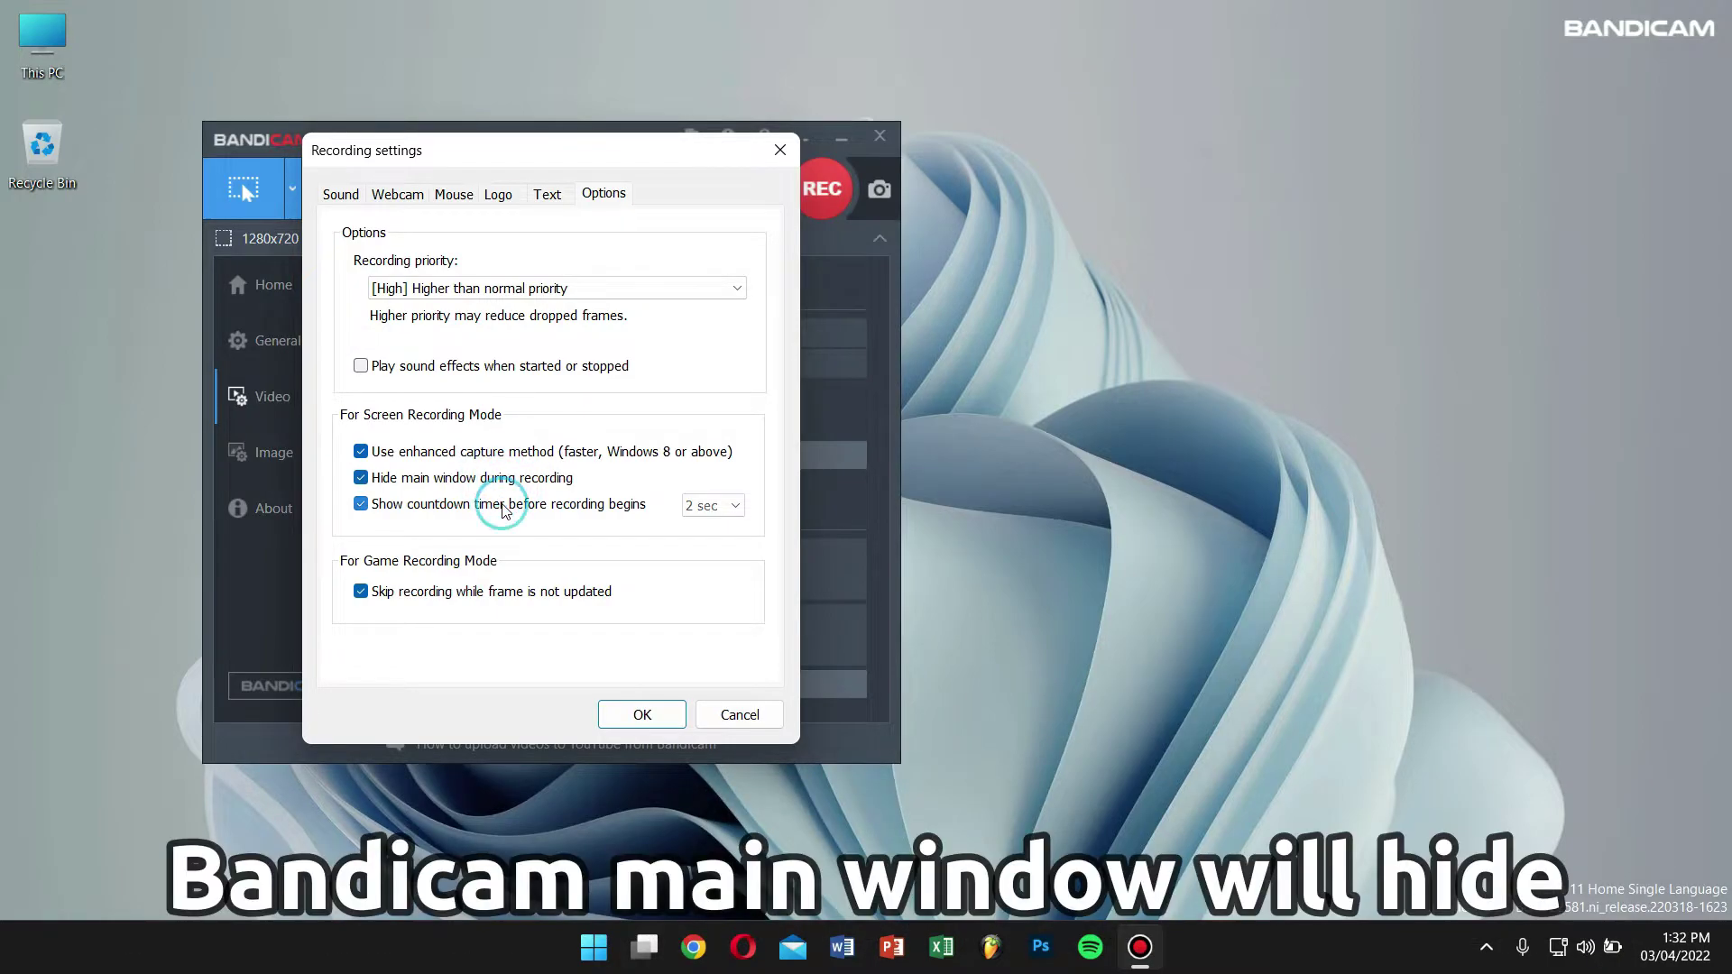
left_click(629, 724)
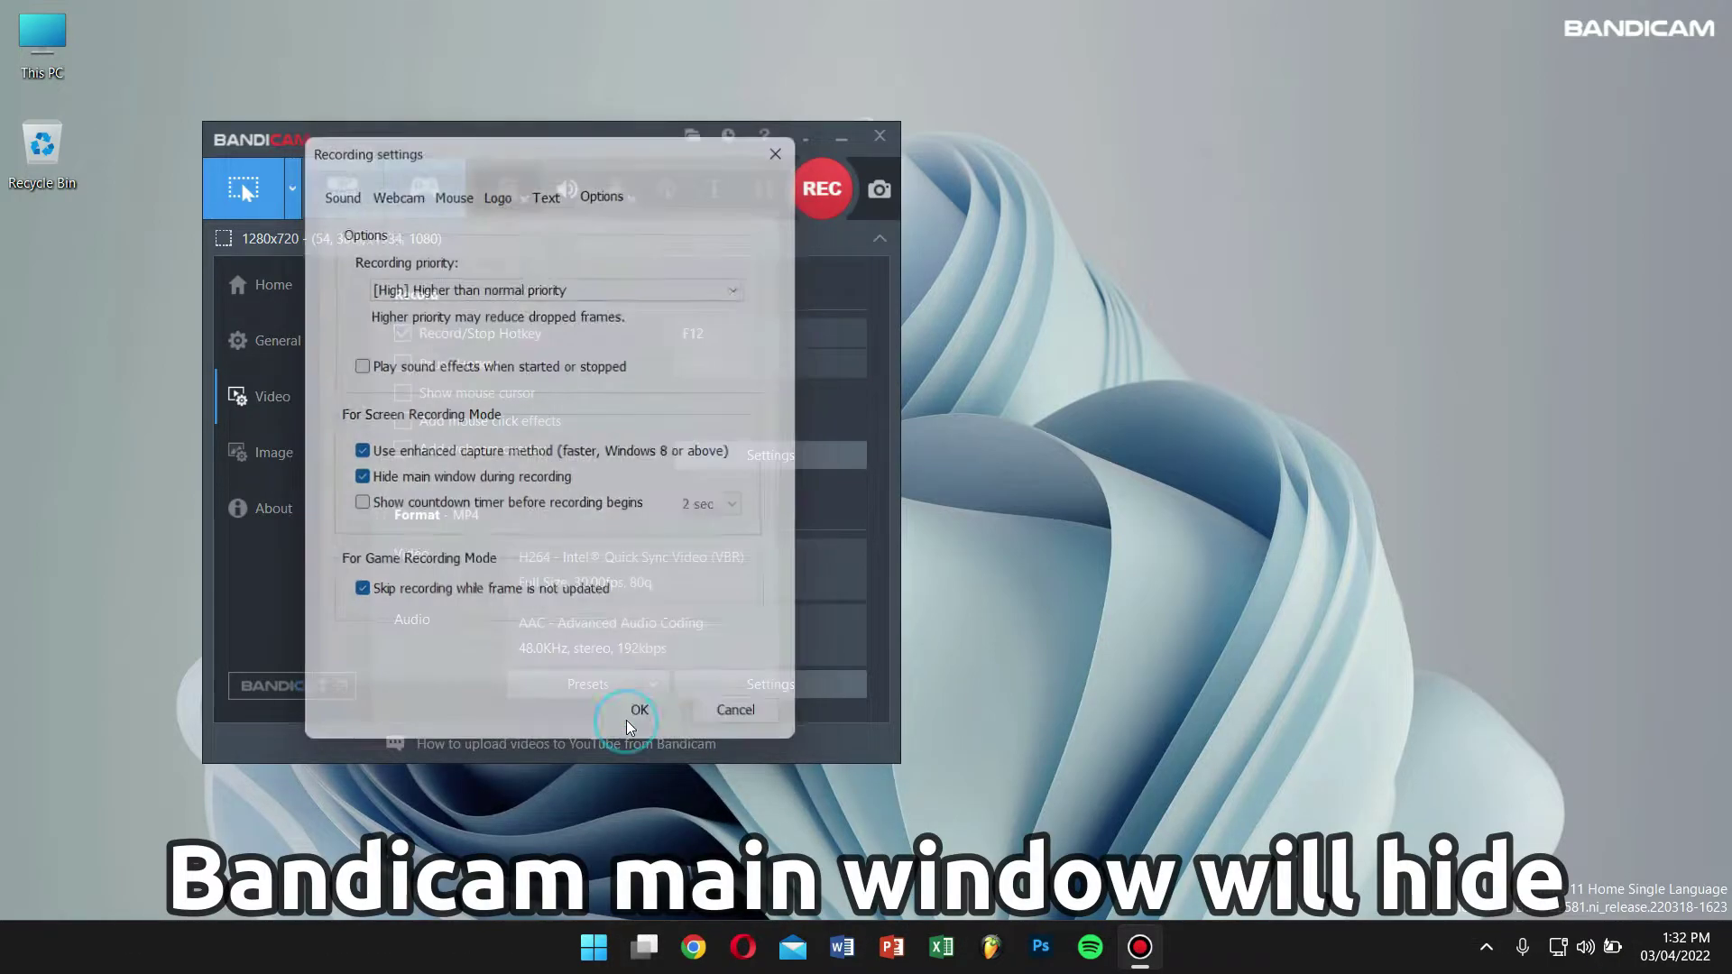
left_click(816, 195)
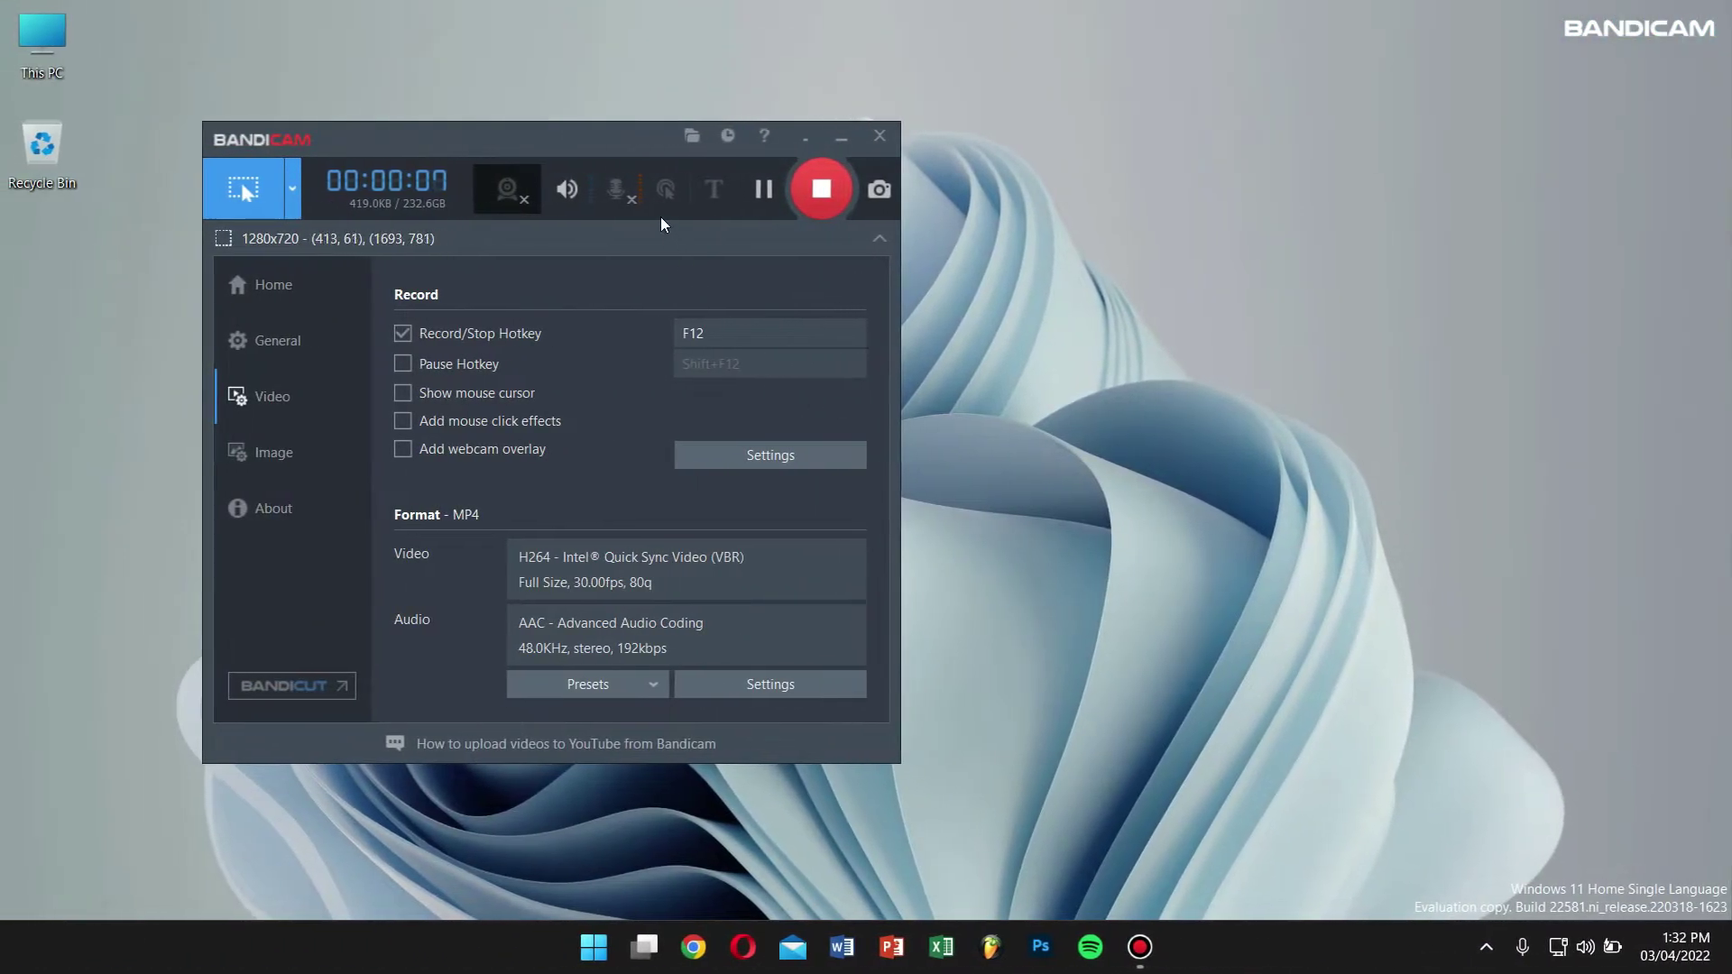
Stop the recording and move the Bandicam window up and to the right
left_click(835, 205)
left_click_drag(596, 130, 768, 110)
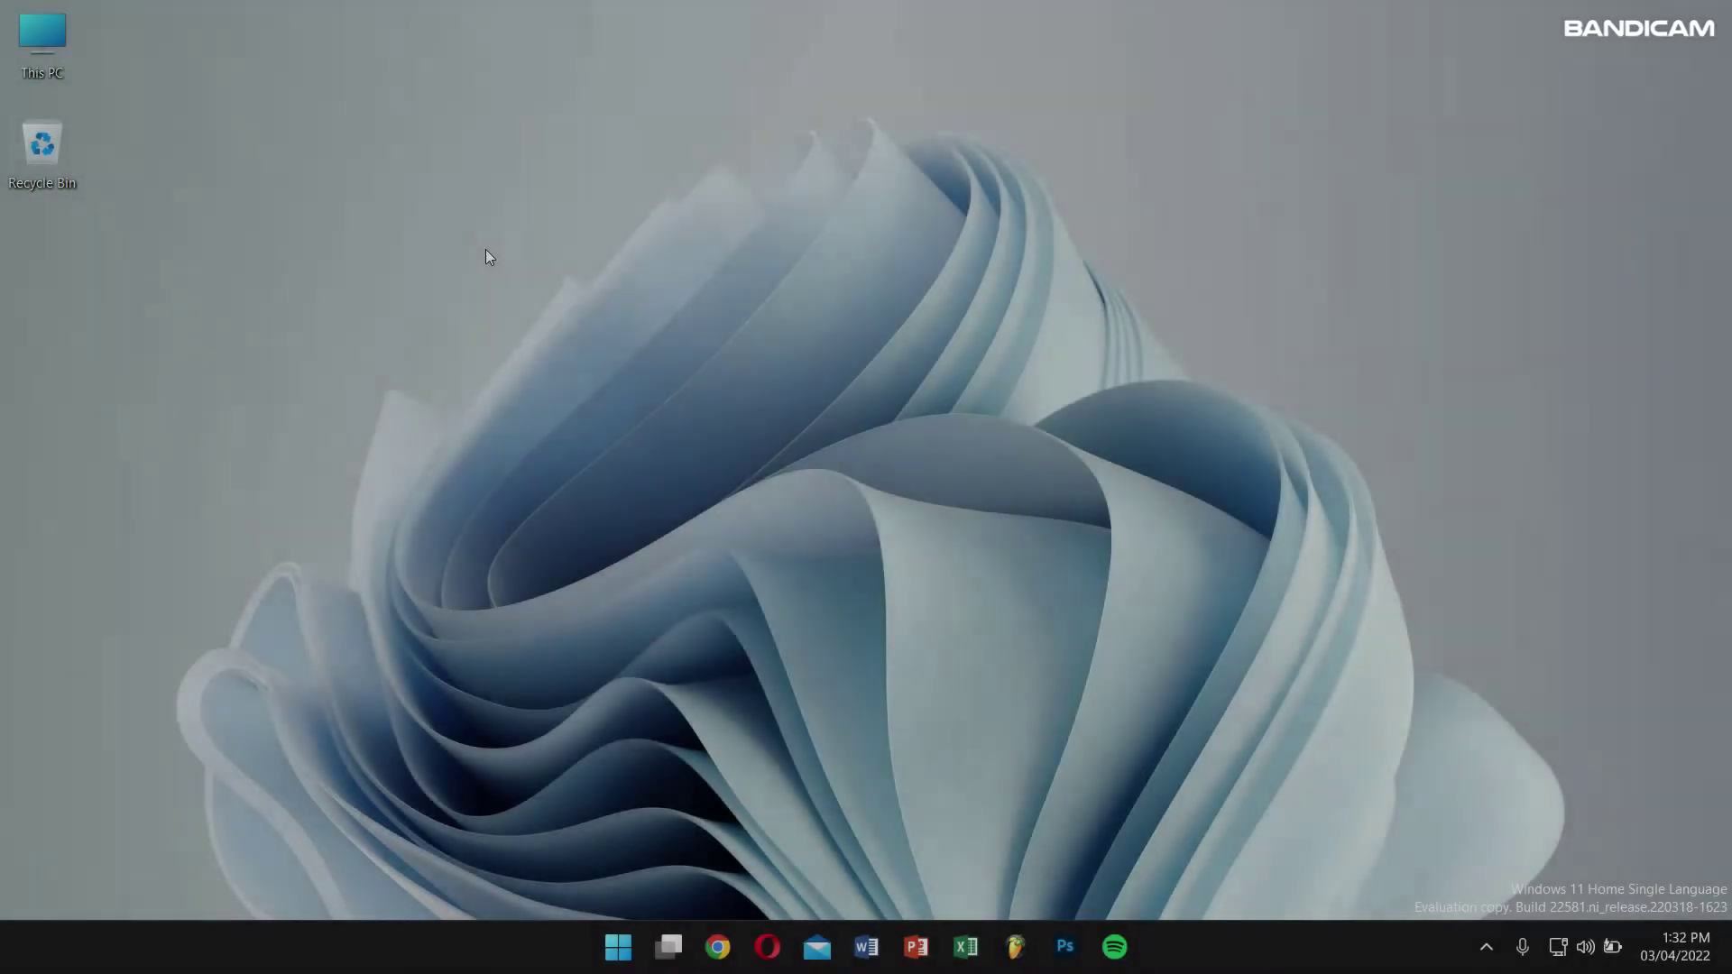
Relaunch Bandicam from search and bring up the Video recording settings
key("super")
type("b")
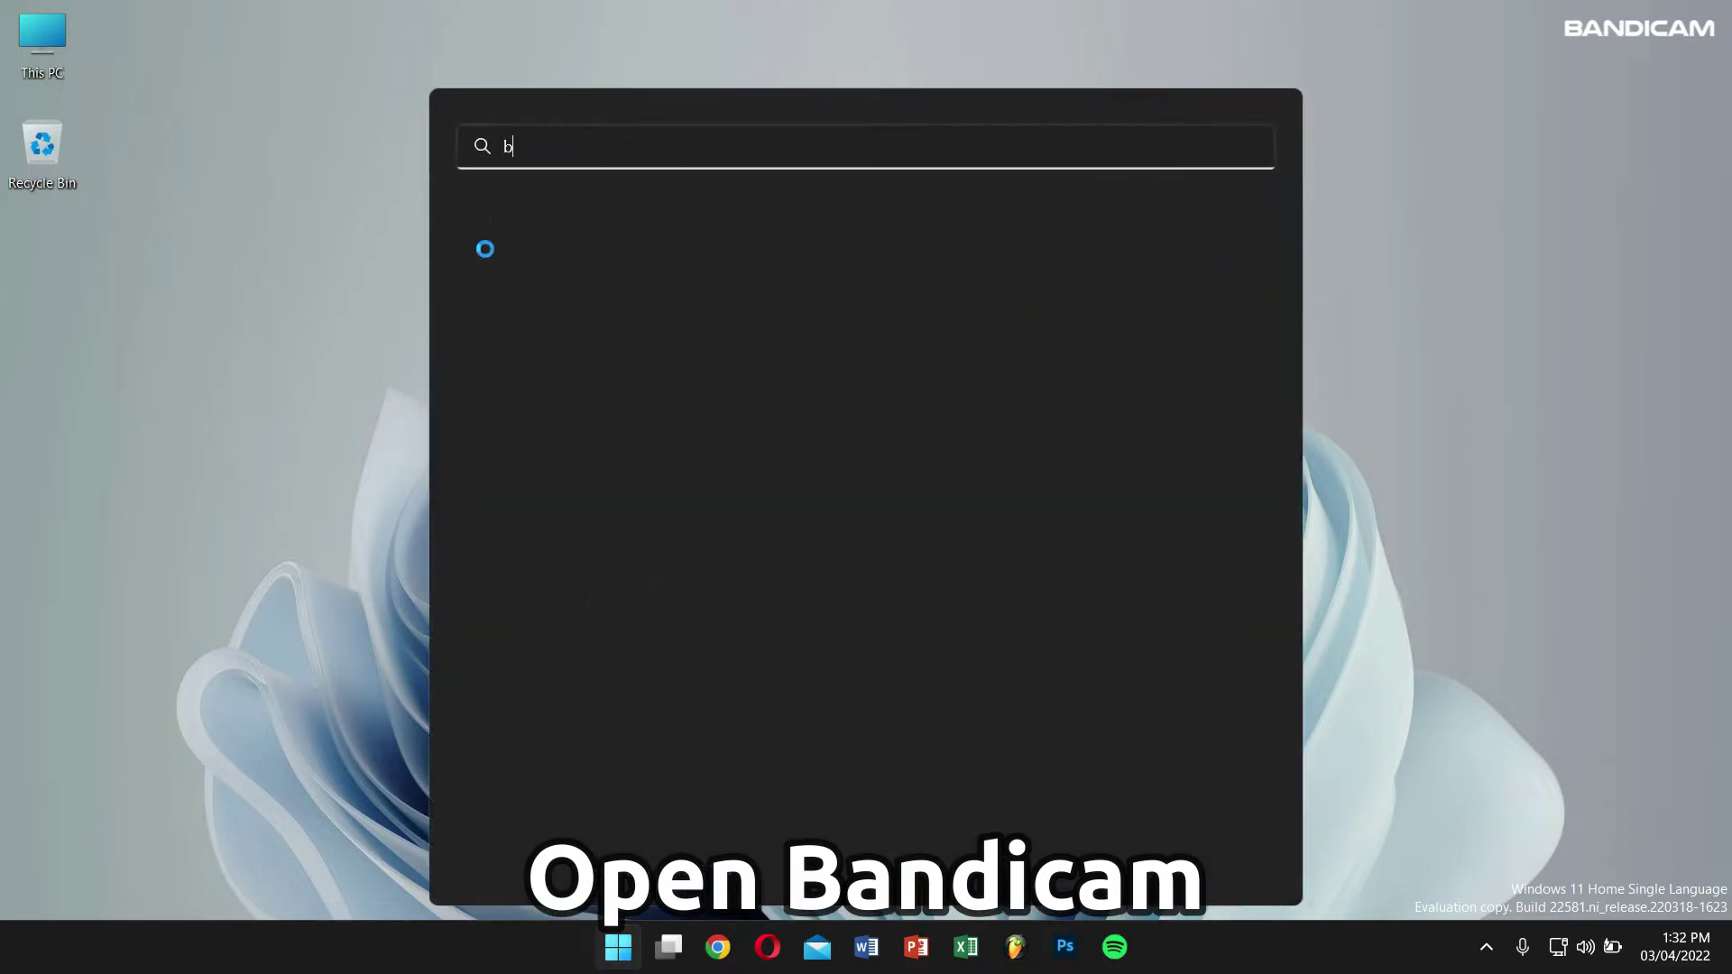
type("an")
key("Return")
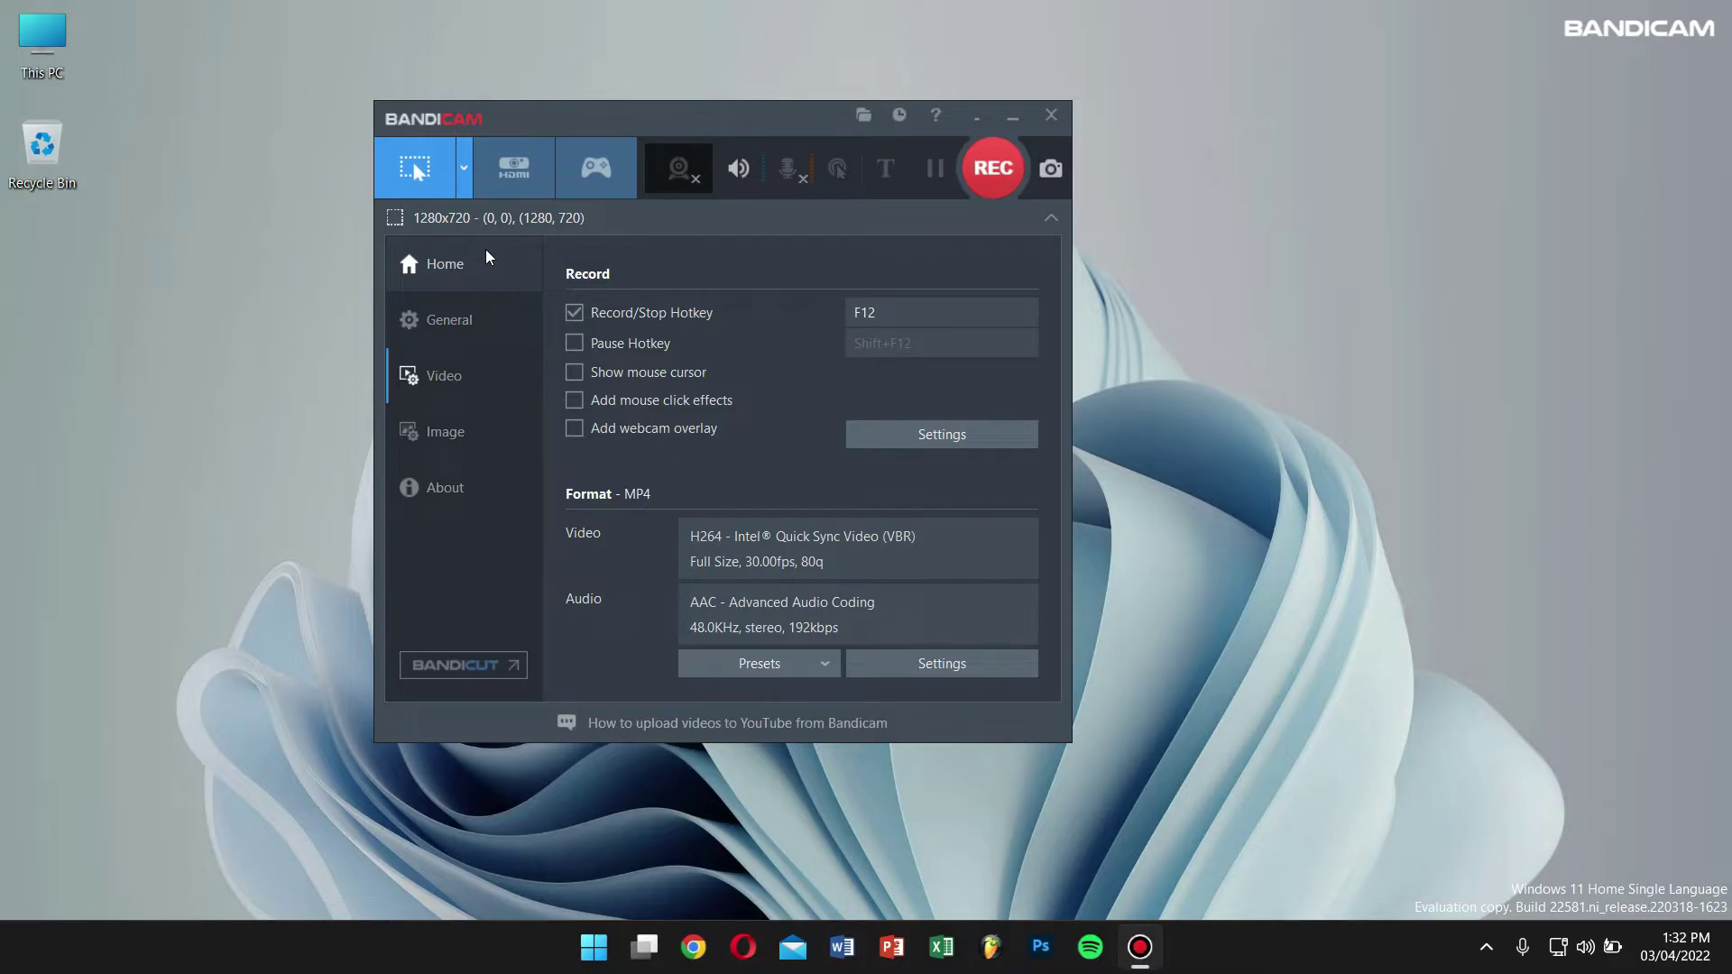
left_click(428, 378)
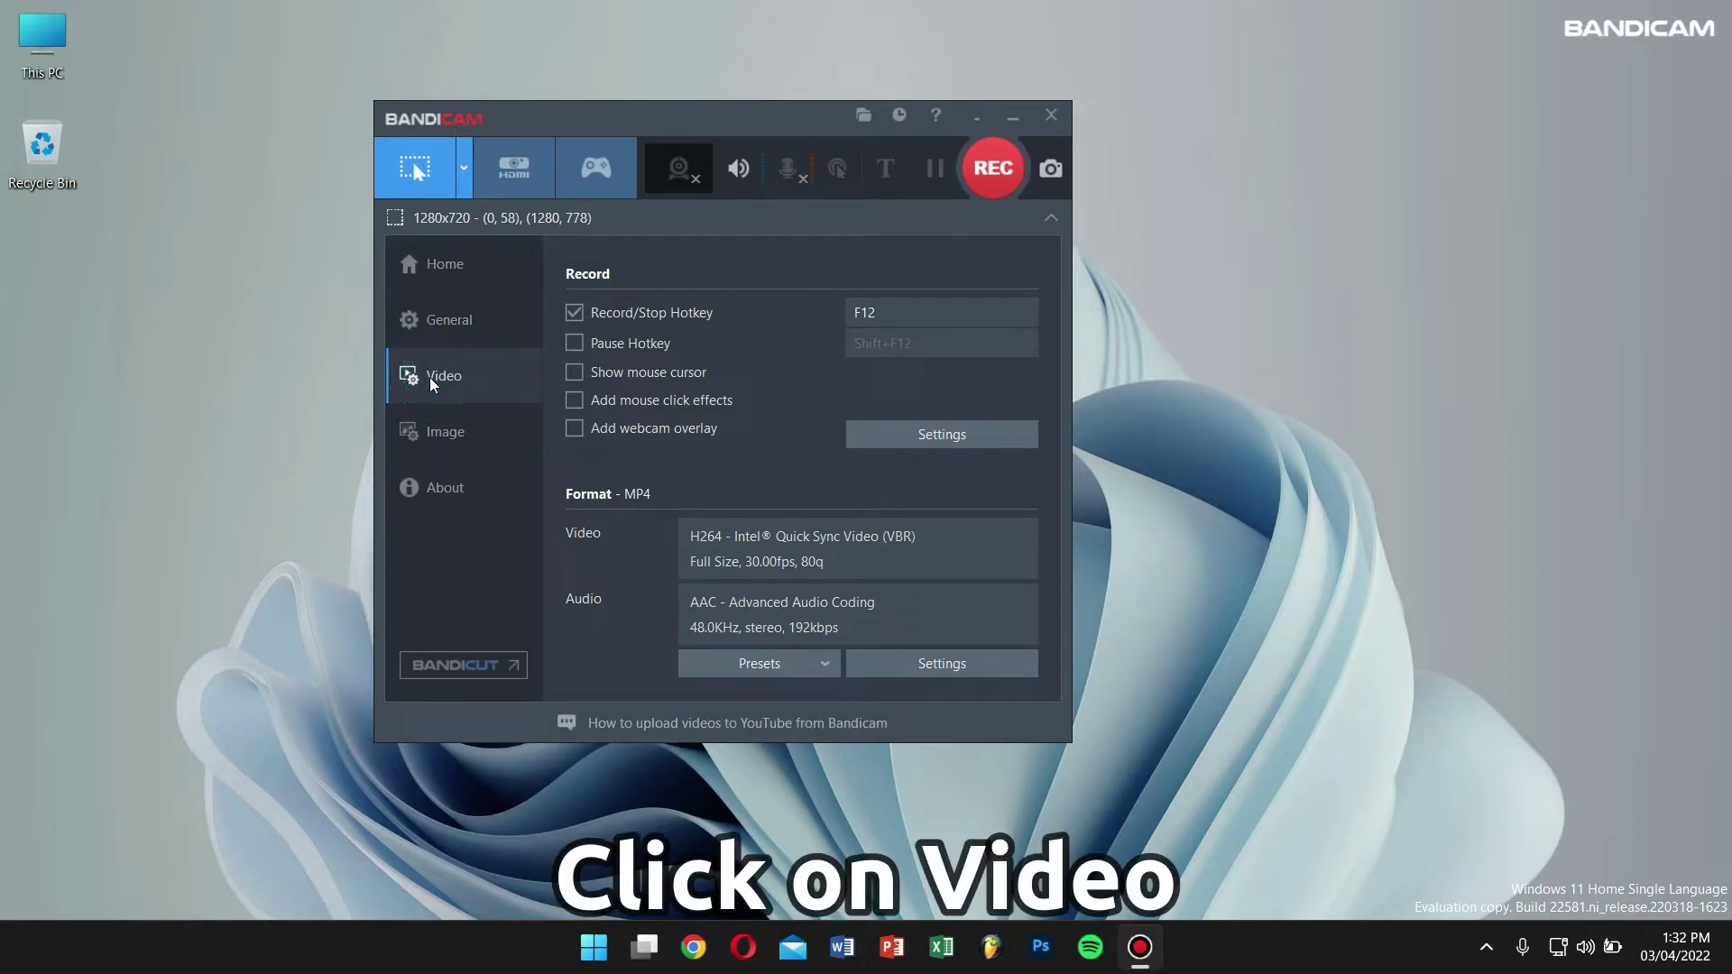
left_click(967, 443)
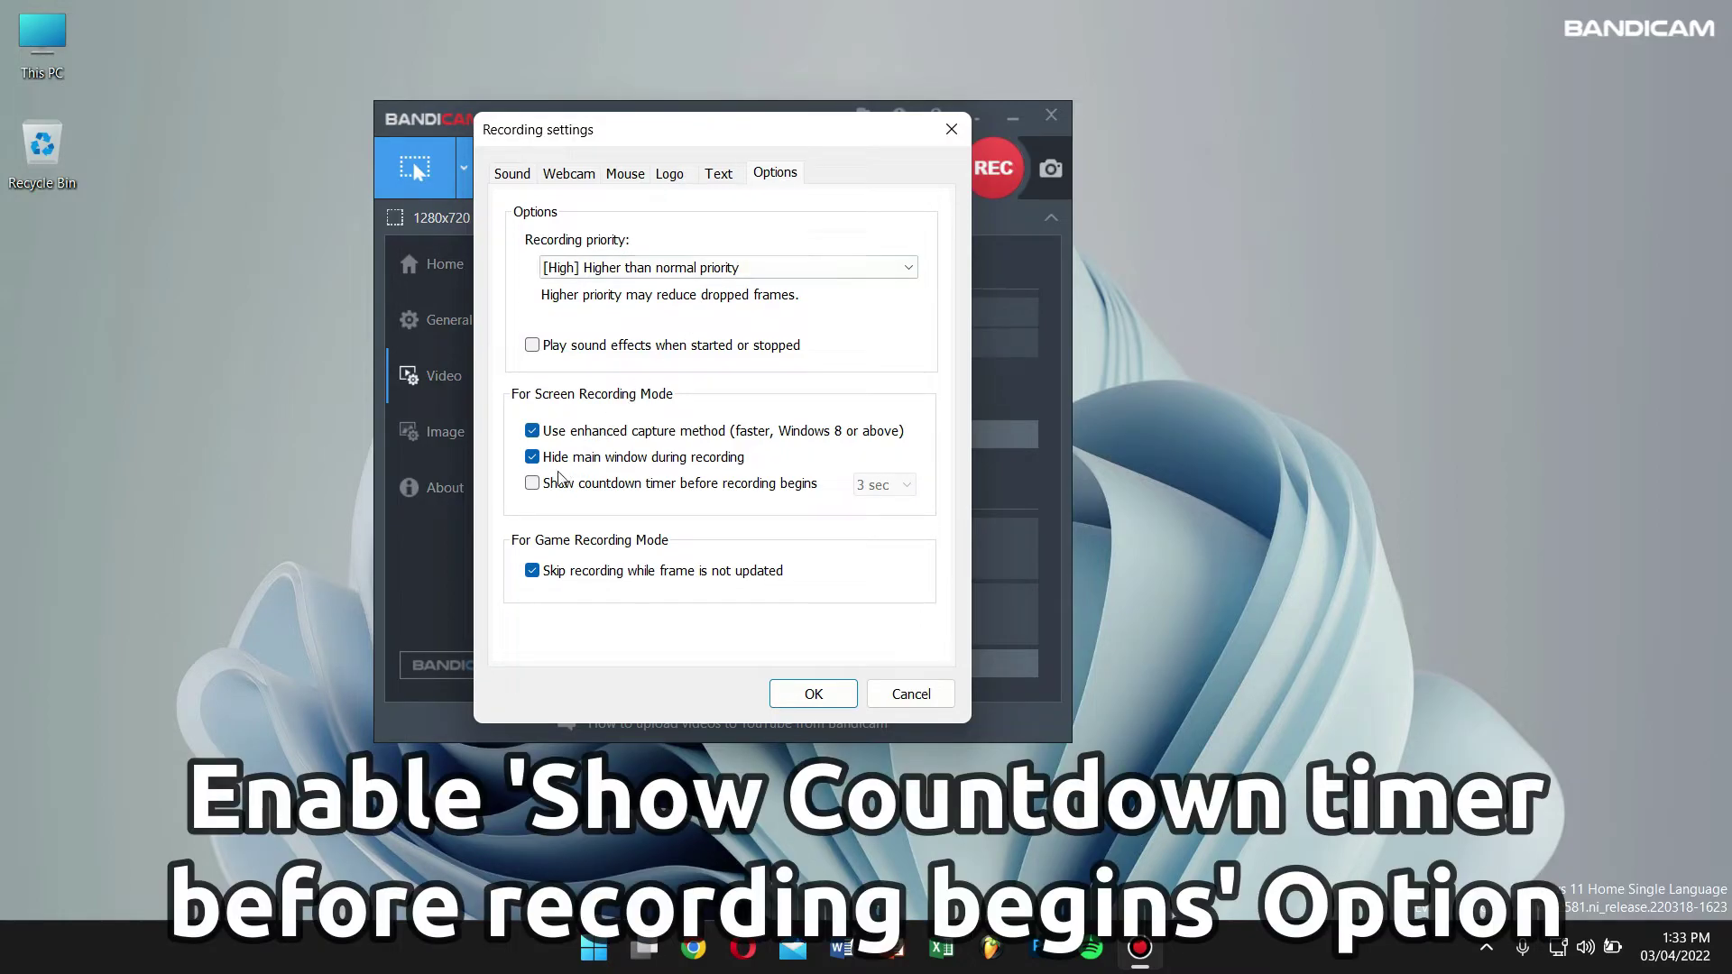
Enable the countdown timer before recording and try different countdown lengths
left_click(570, 493)
left_click(890, 488)
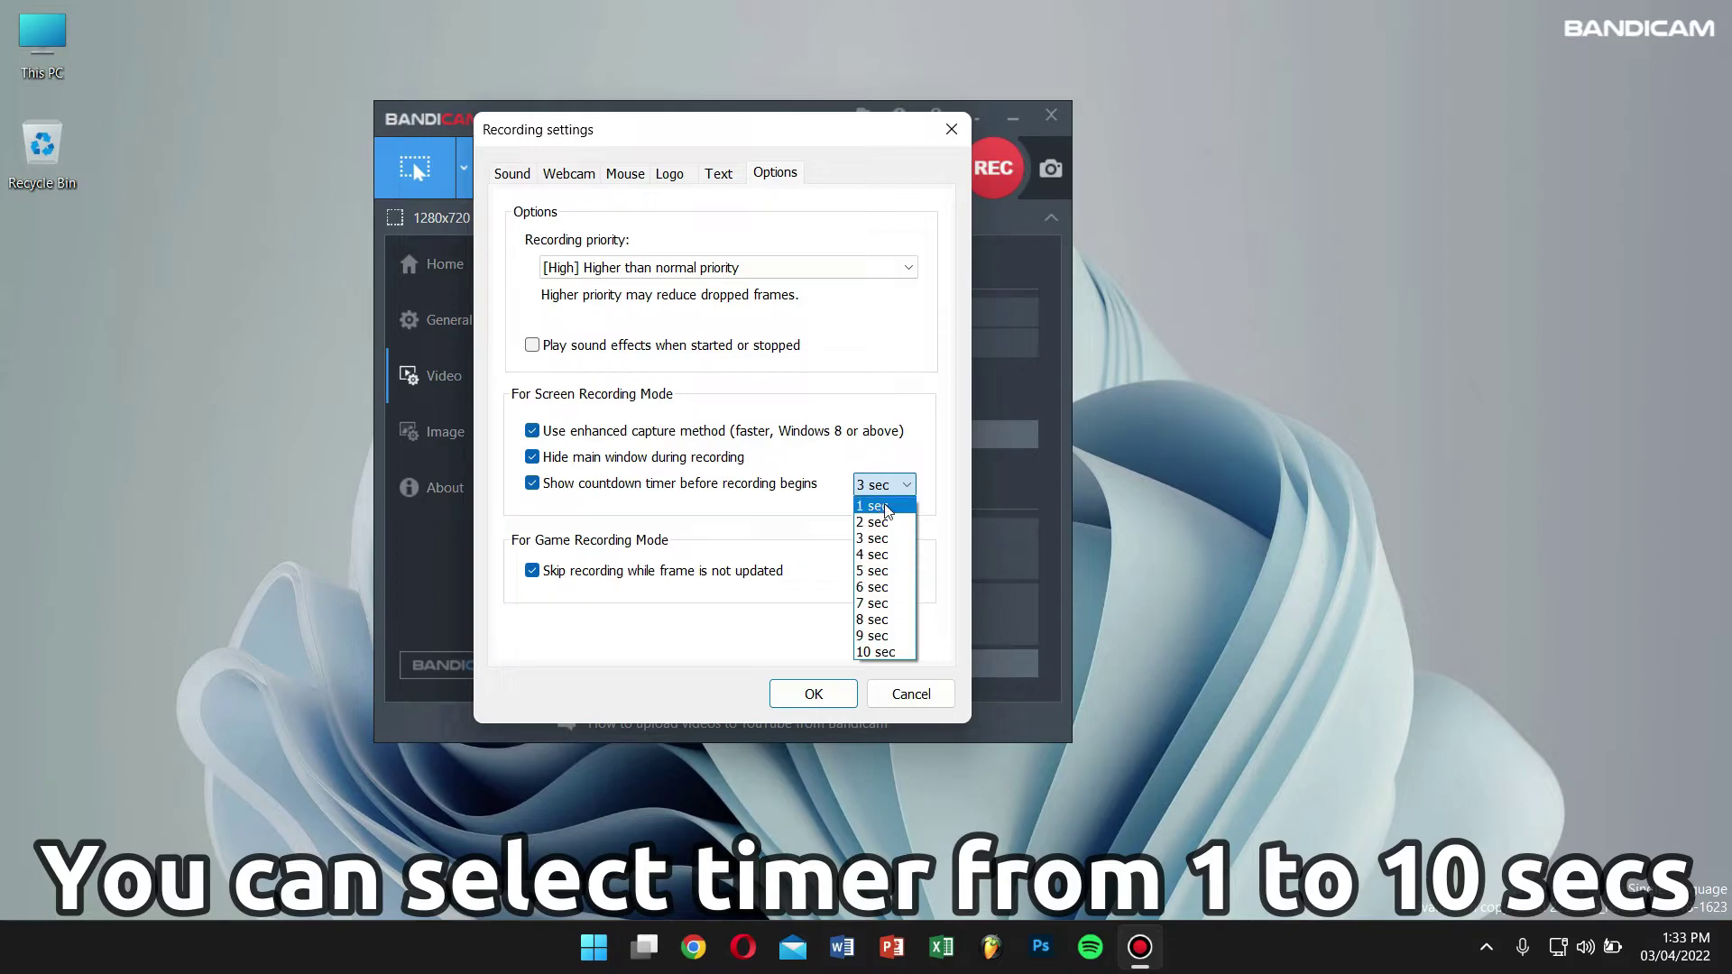
left_click(939, 498)
left_click(893, 485)
left_click(890, 523)
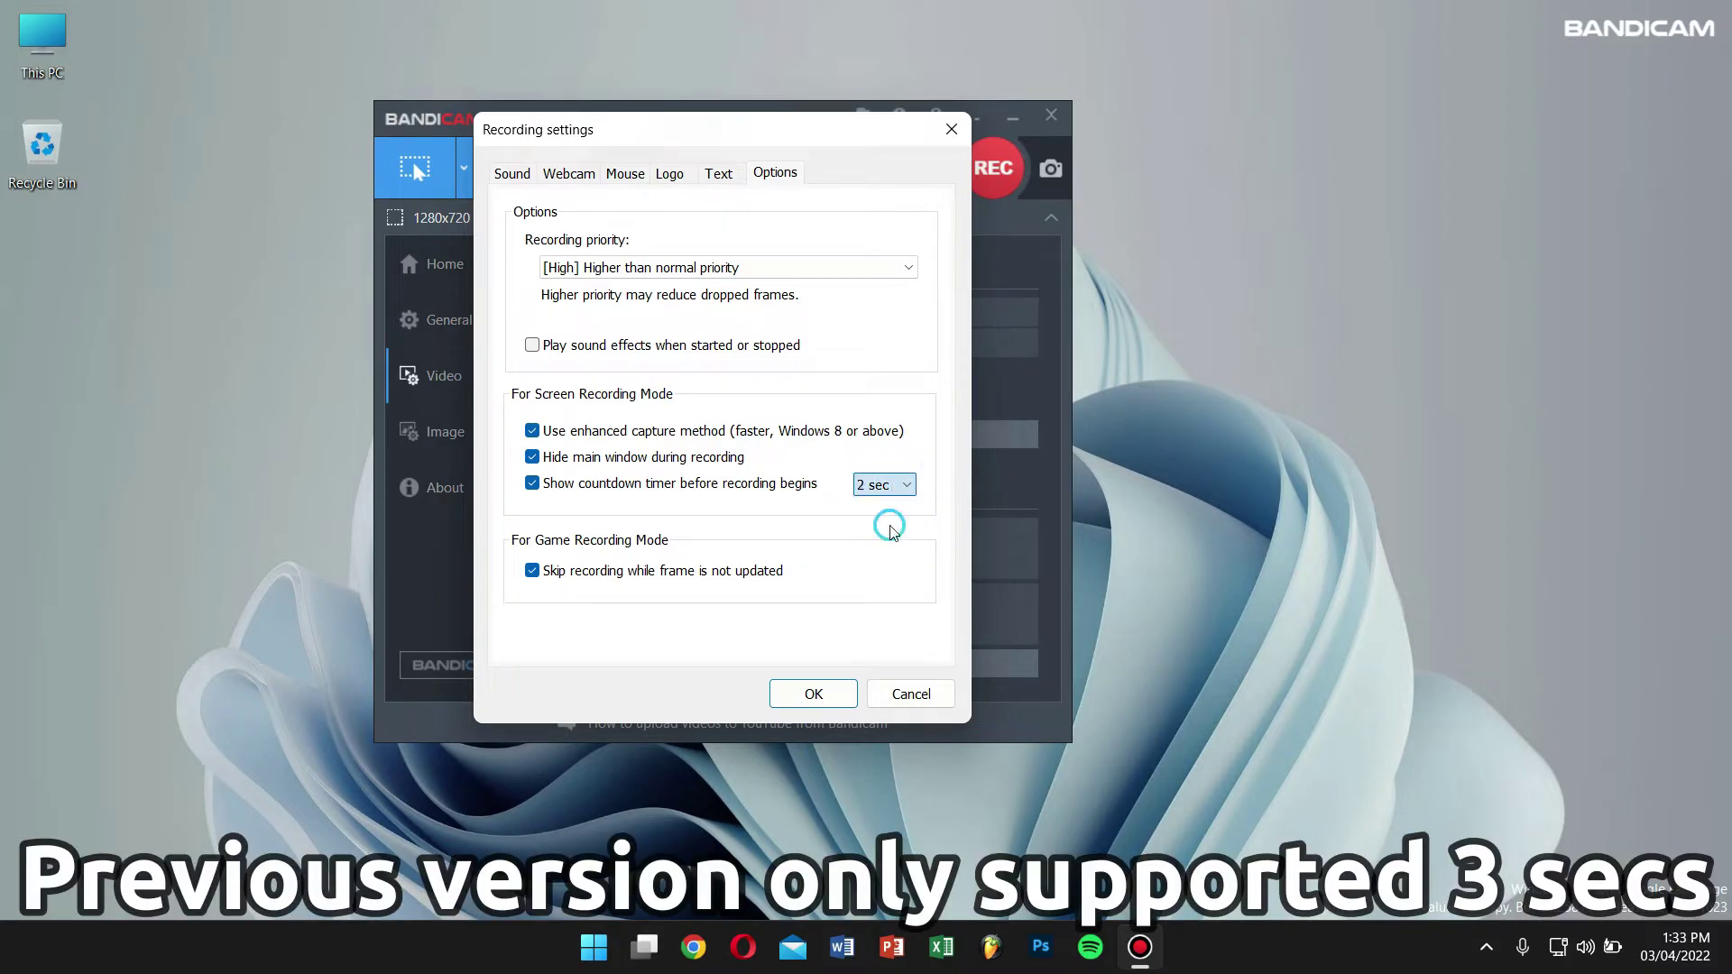
left_click(886, 485)
left_click(894, 541)
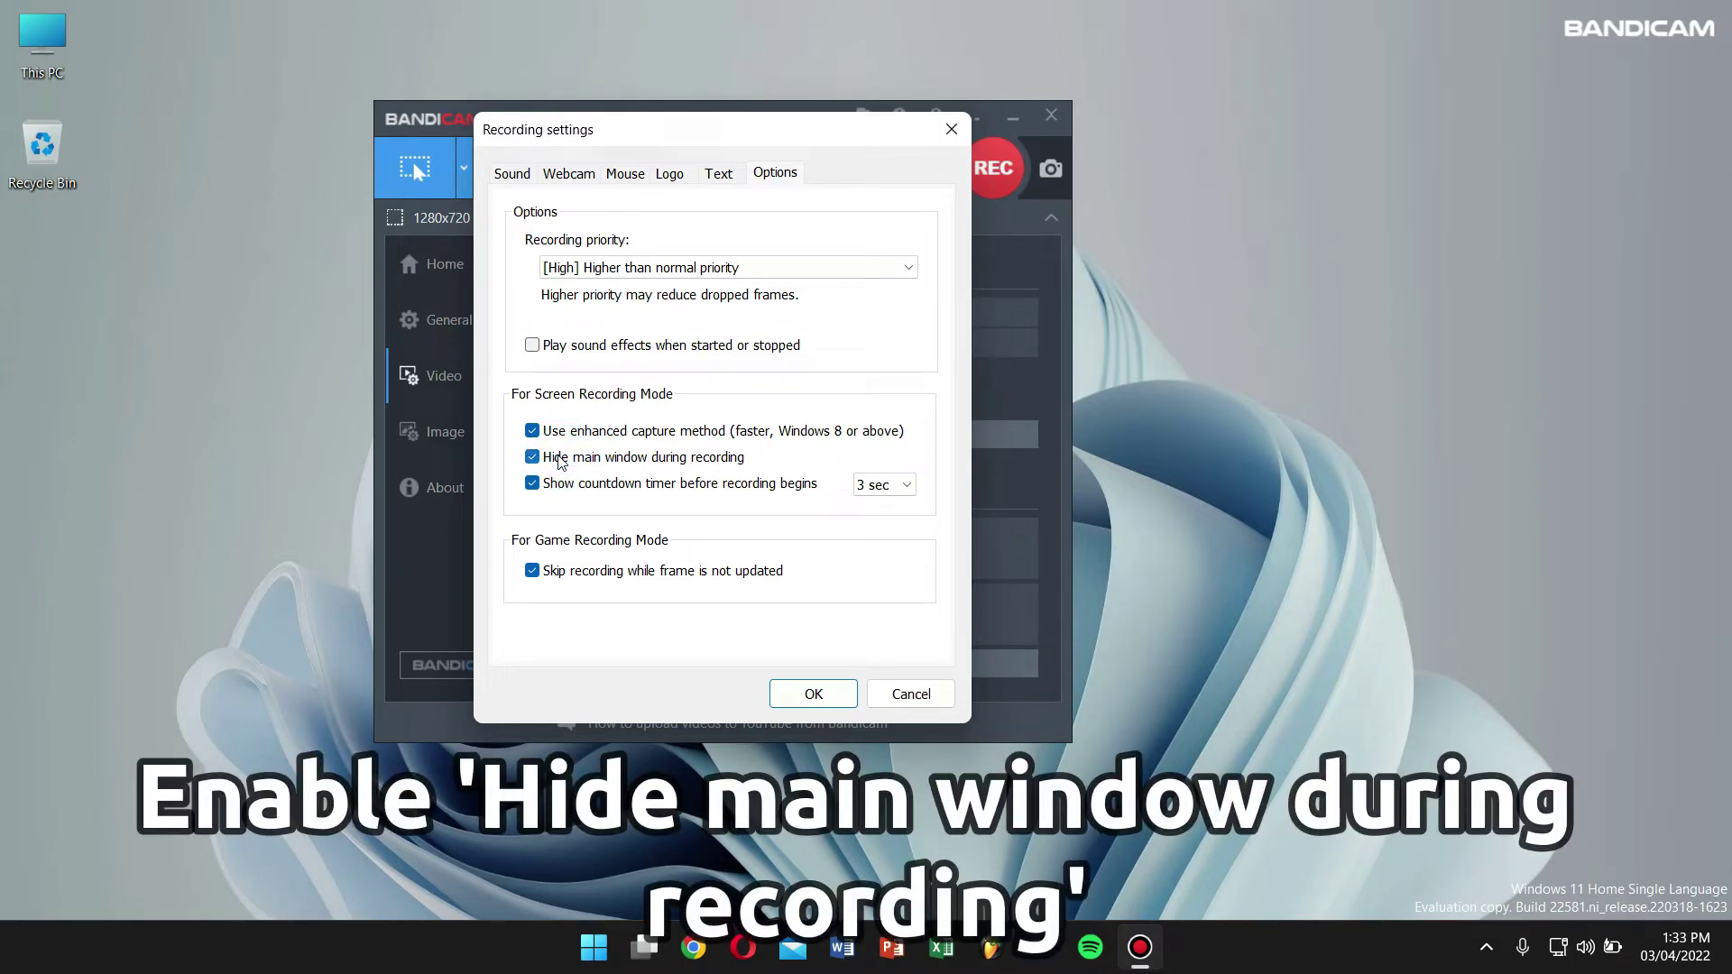
Set the countdown to 2 seconds with the main window hidden and save the options
left_click(585, 494)
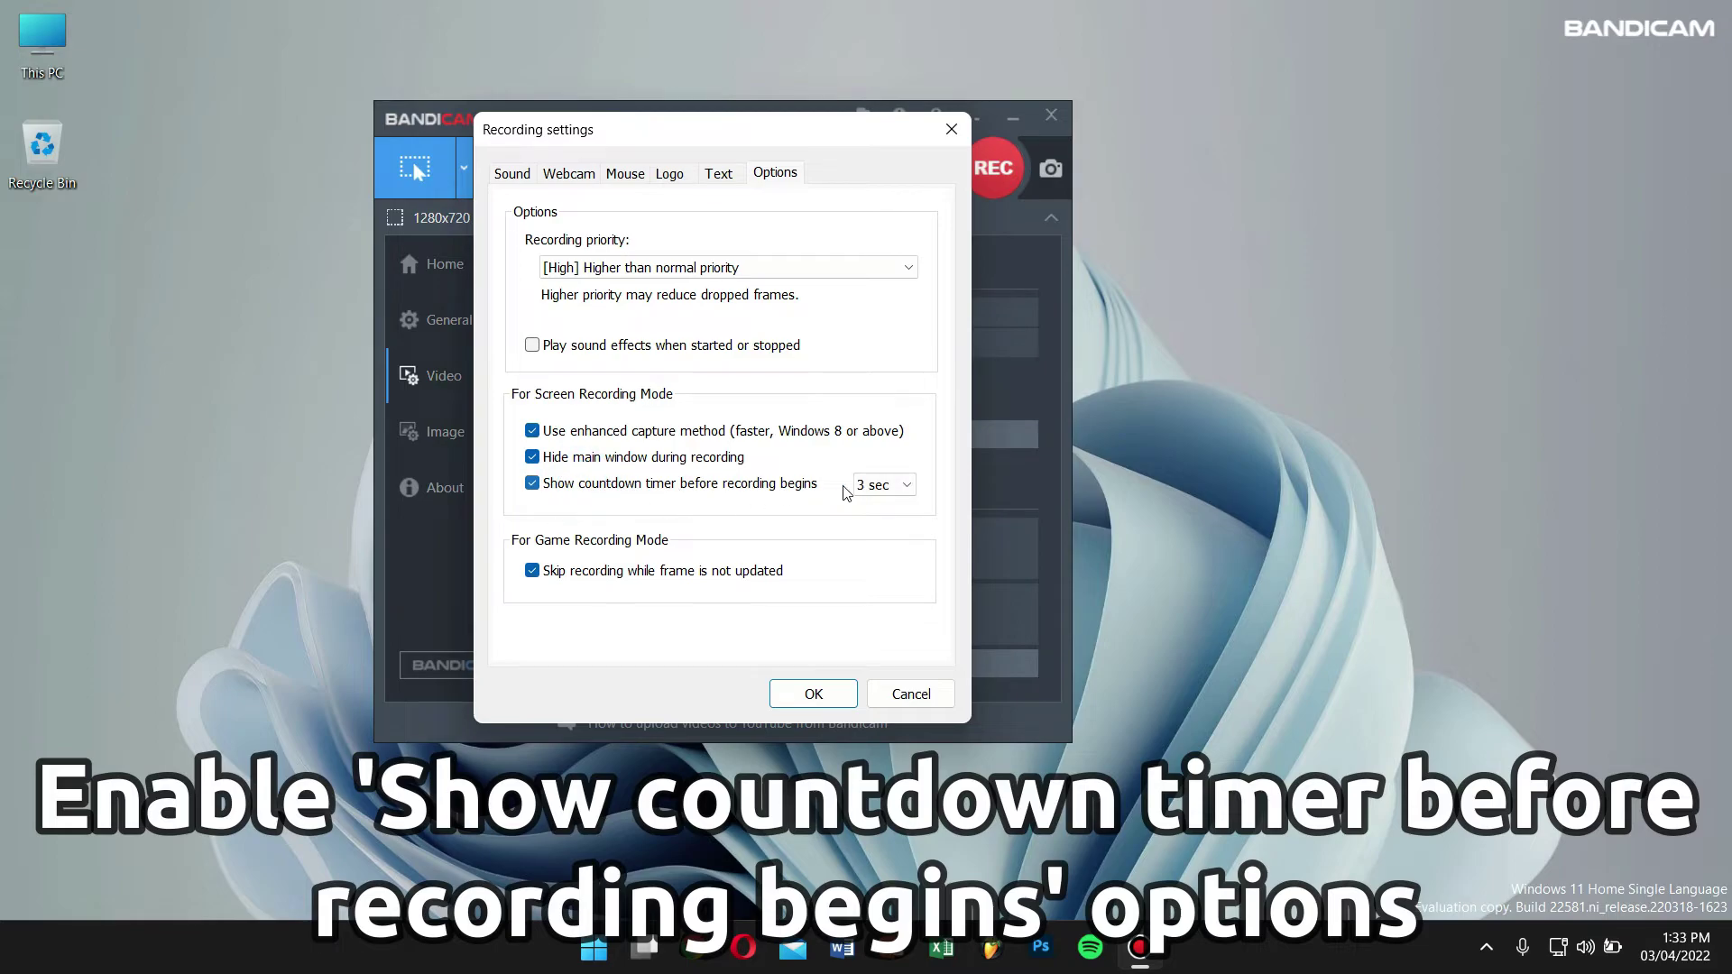
left_click(880, 485)
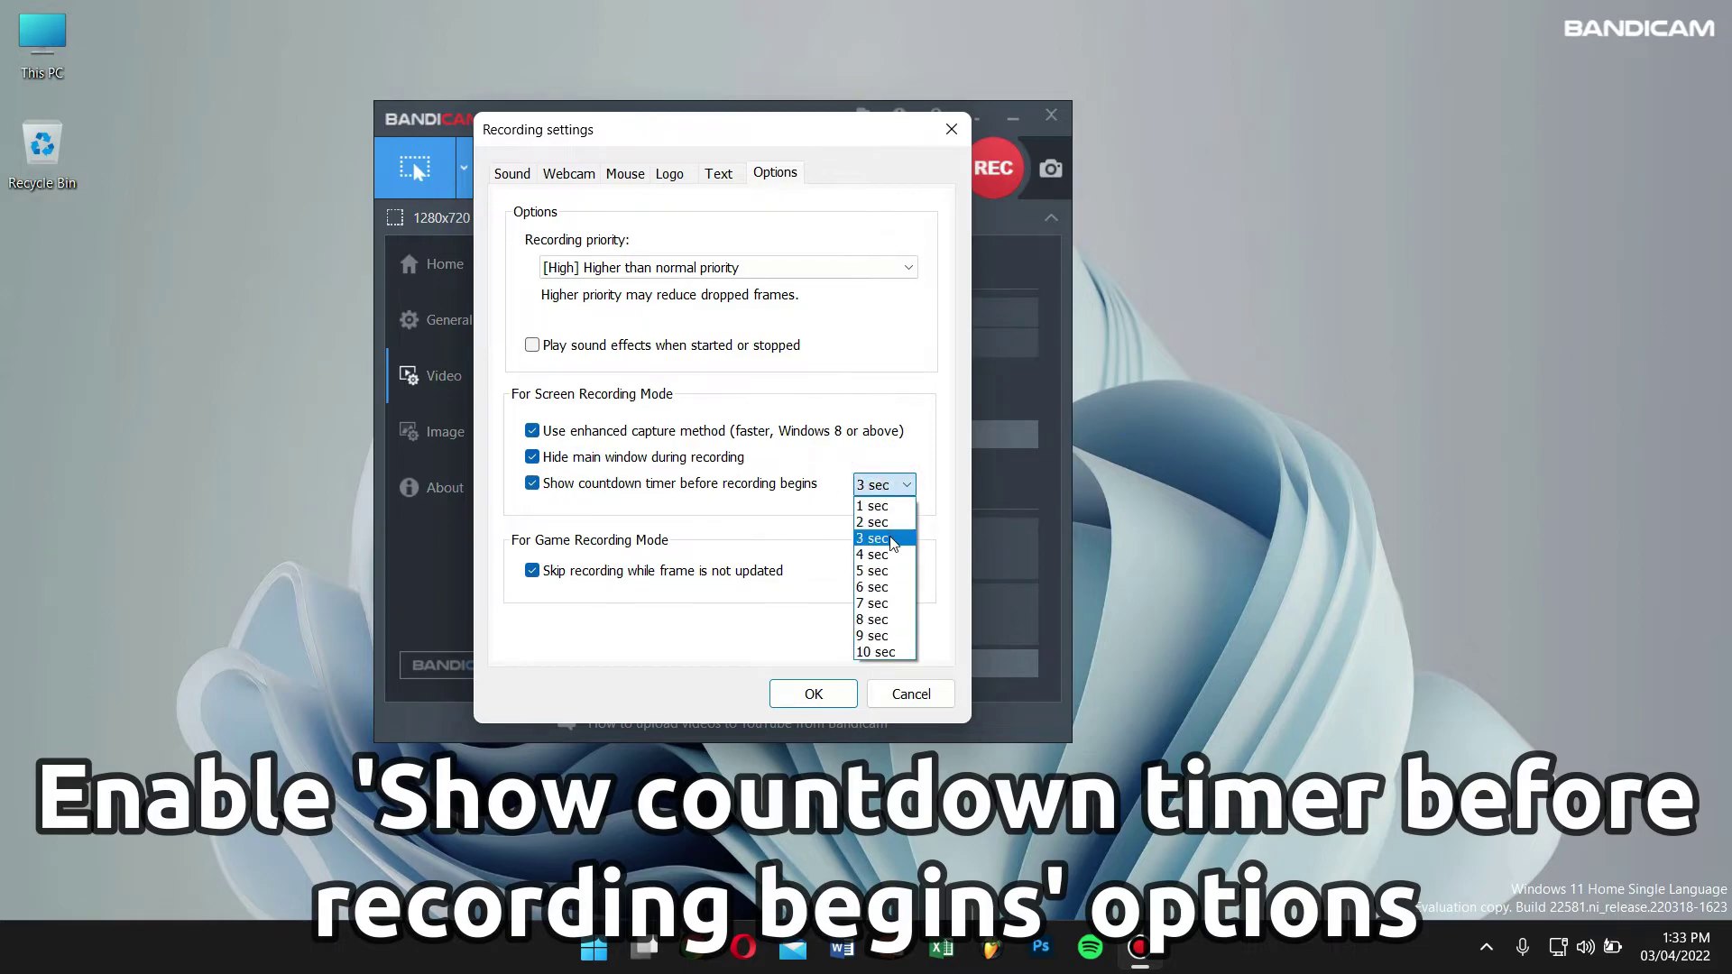
left_click(888, 529)
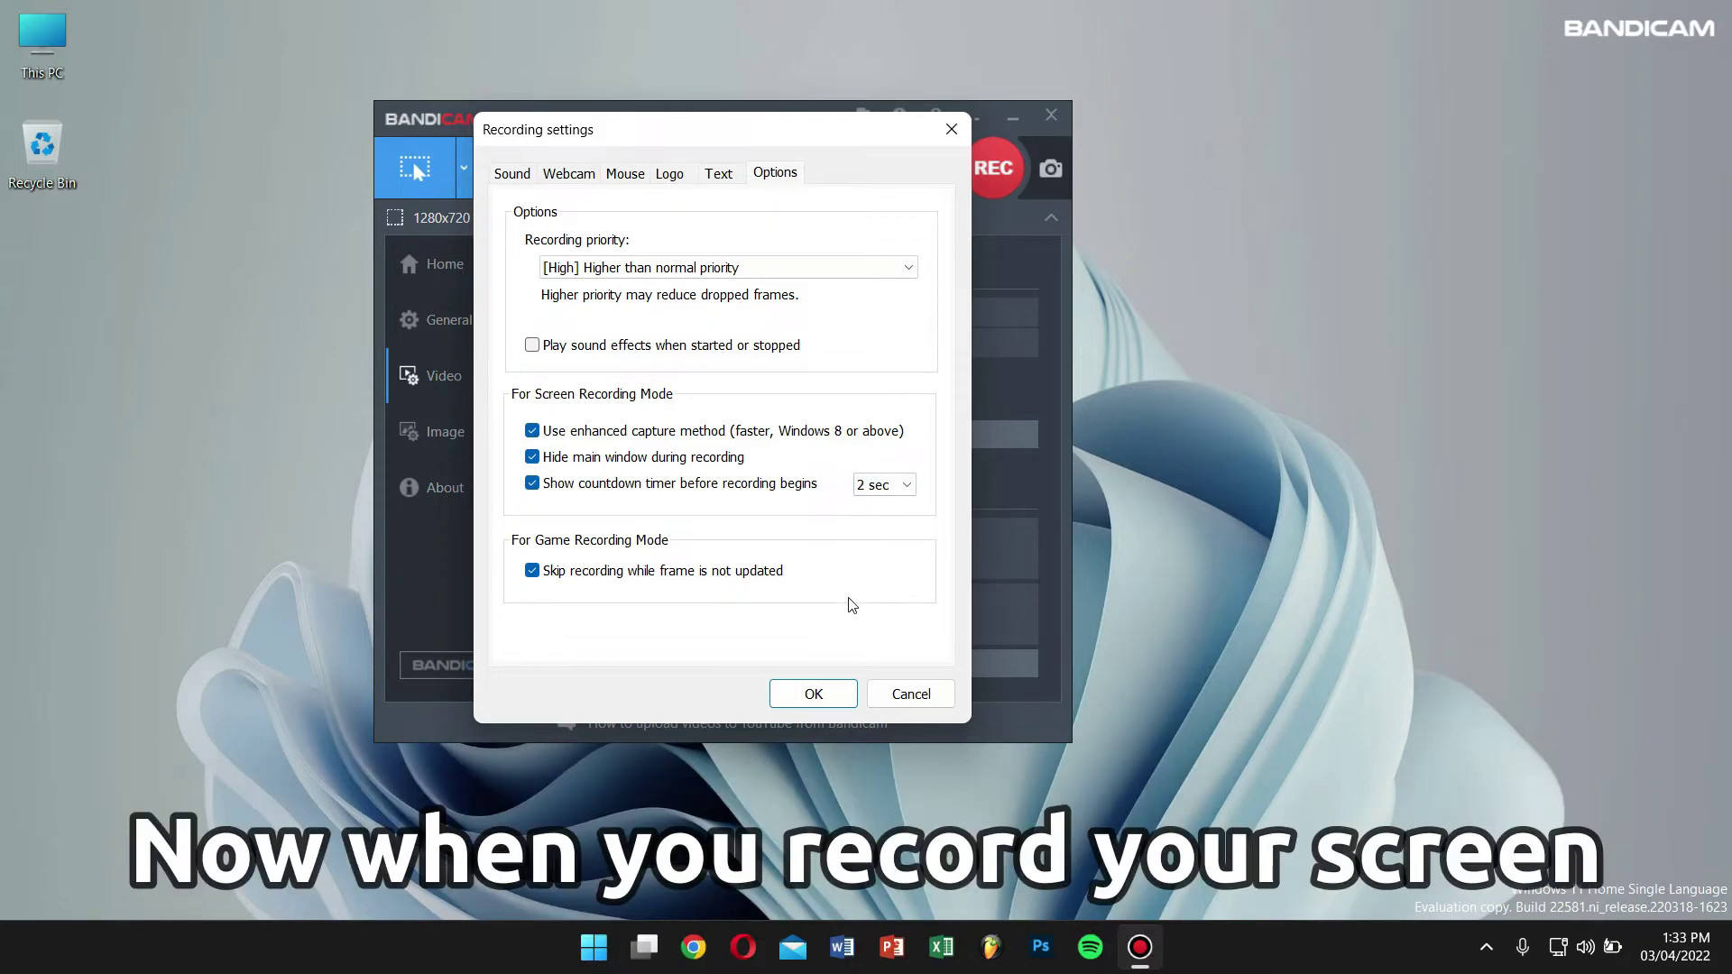
left_click(813, 694)
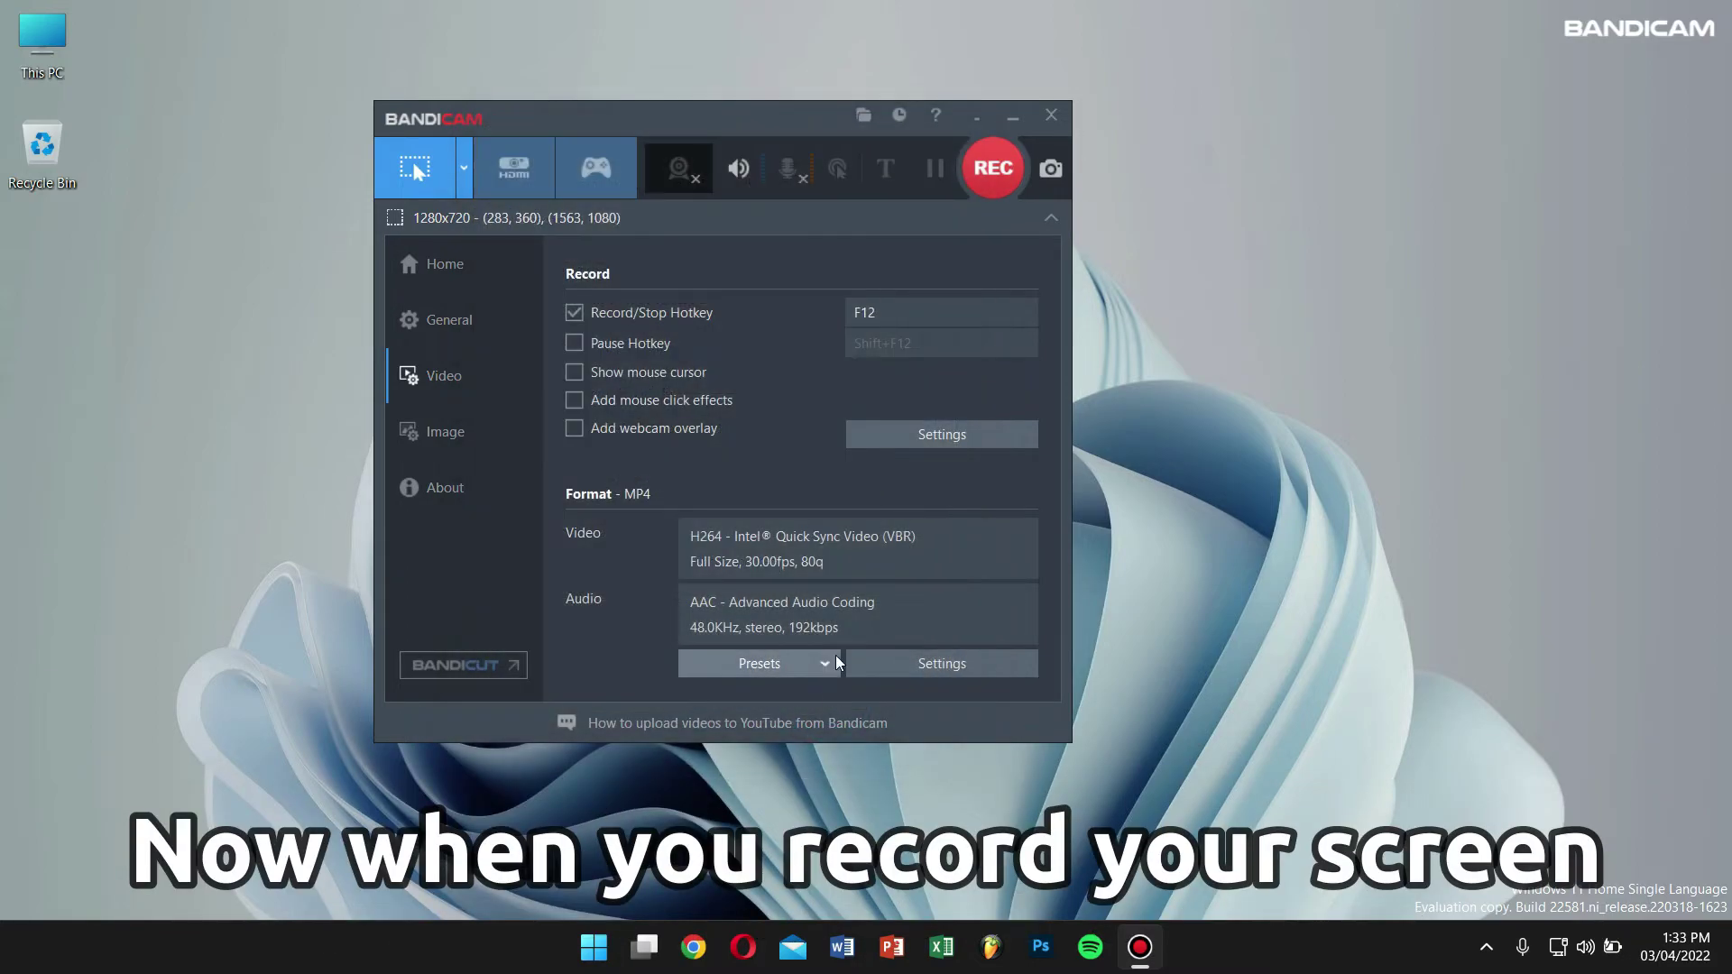
Record a short clip after the 2-second countdown, then stop it with F12
left_click(995, 167)
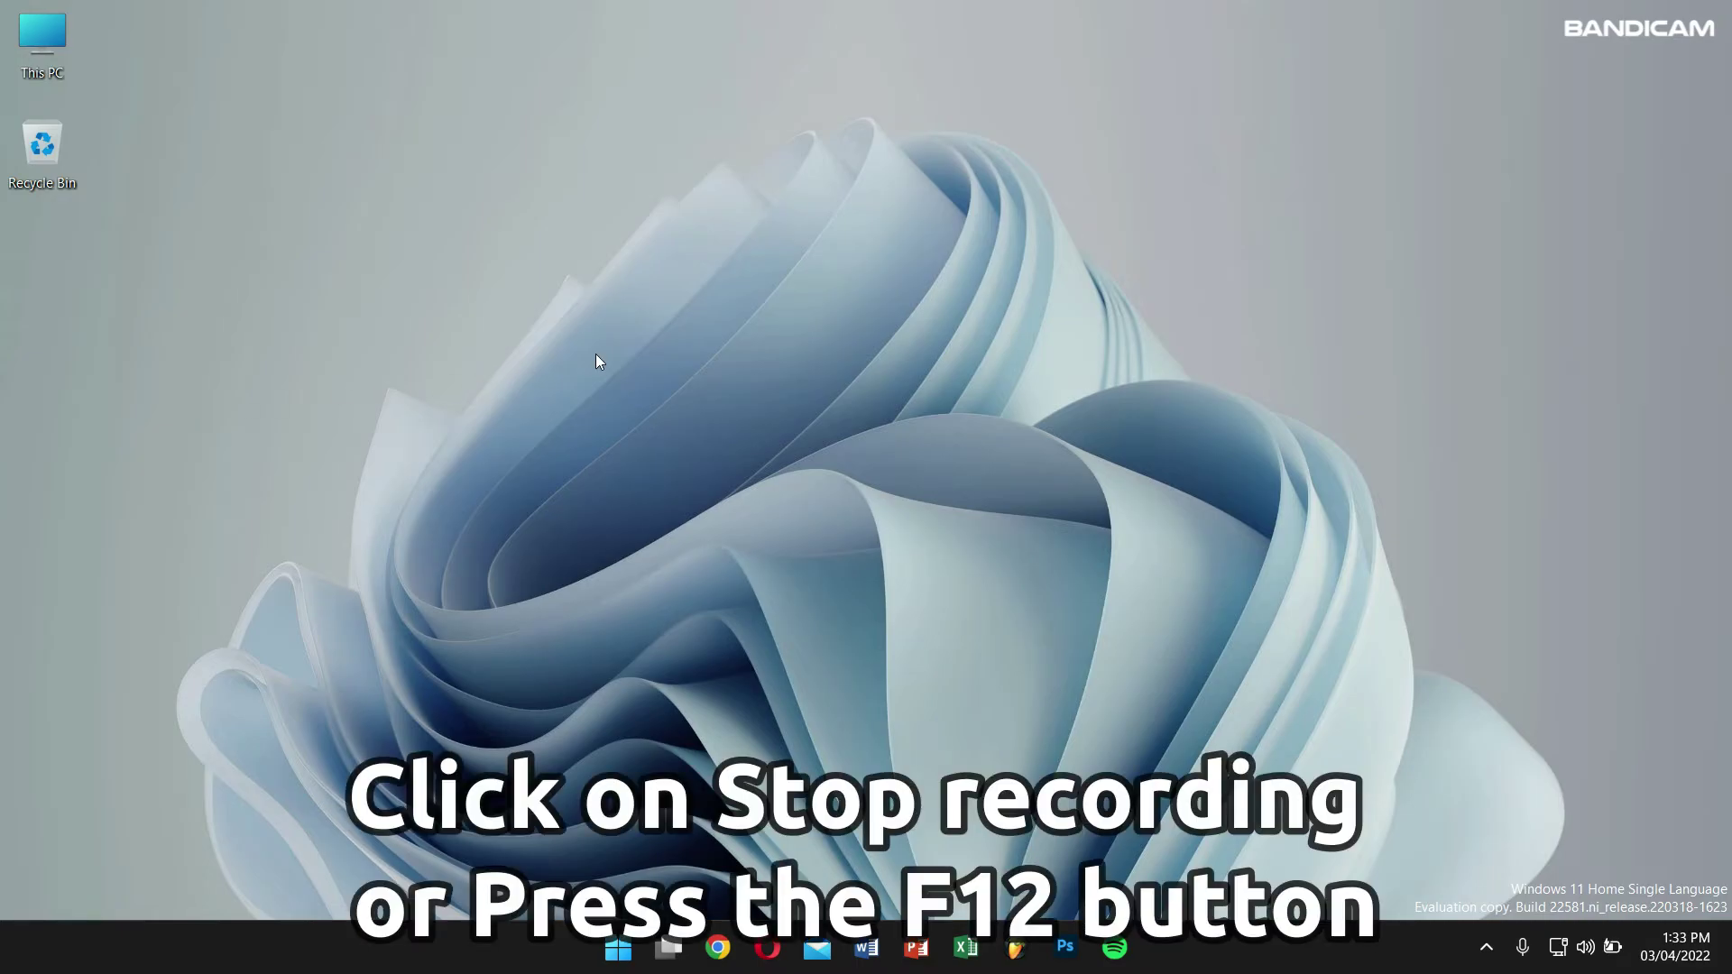
key("F12")
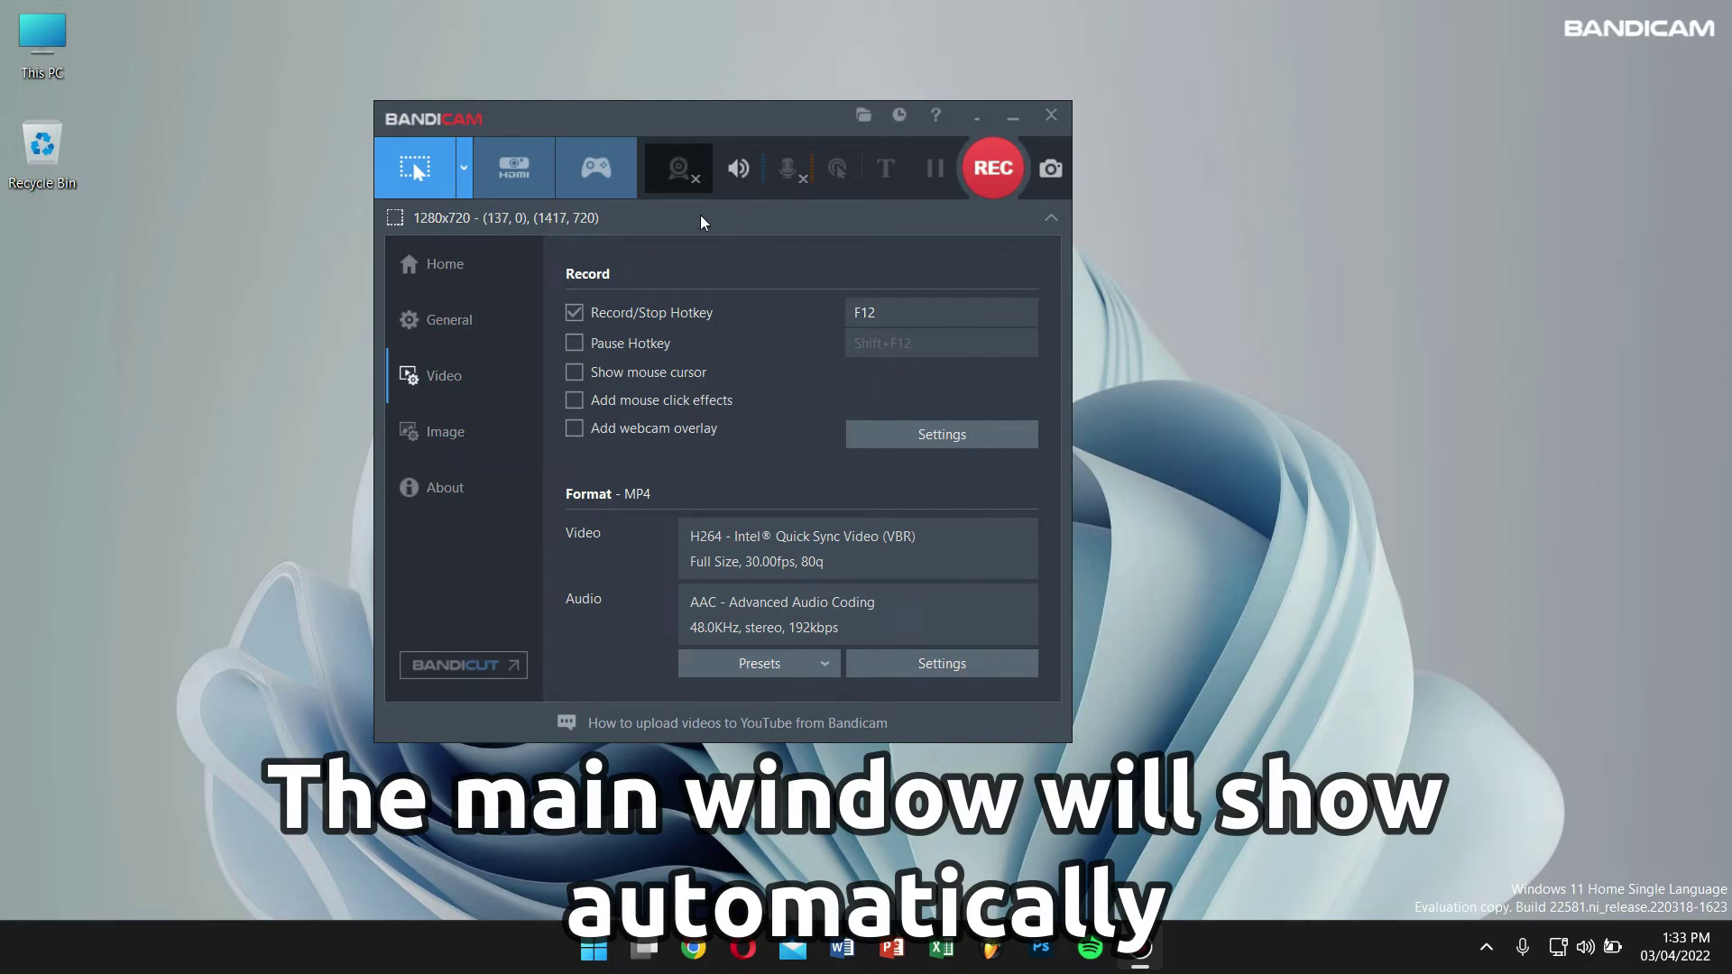
Show the saved recordings list and inspect the two new mp4 clips
left_click(456, 269)
left_click(732, 373)
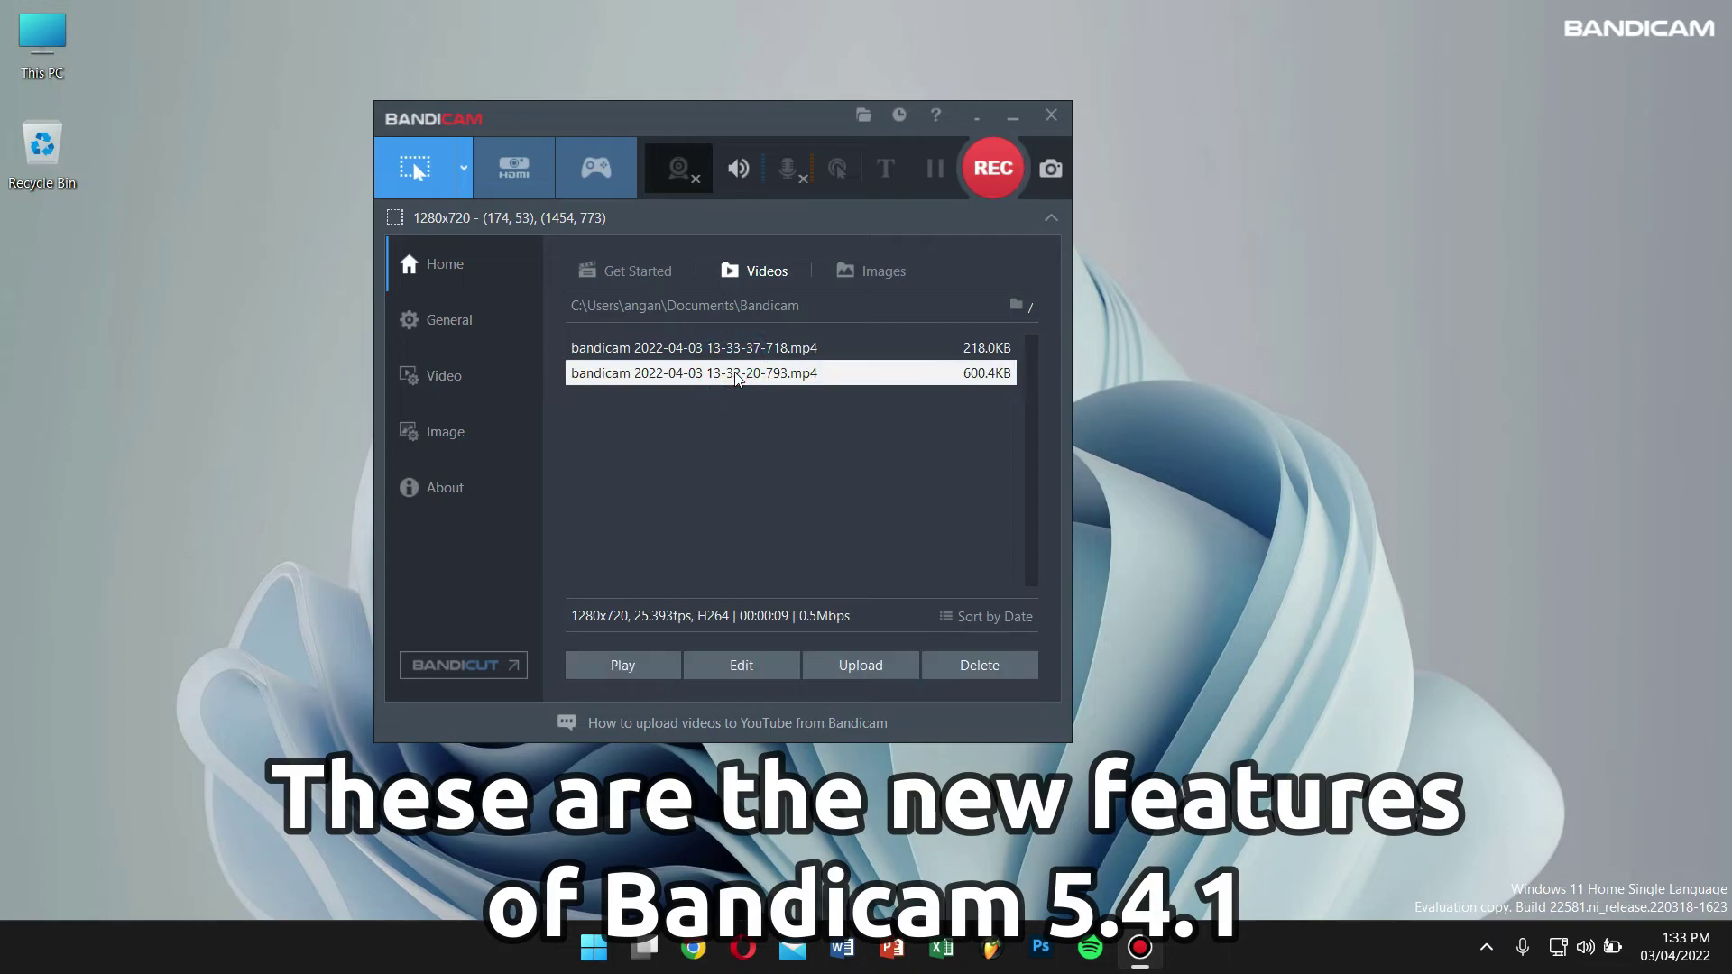
left_click(741, 352)
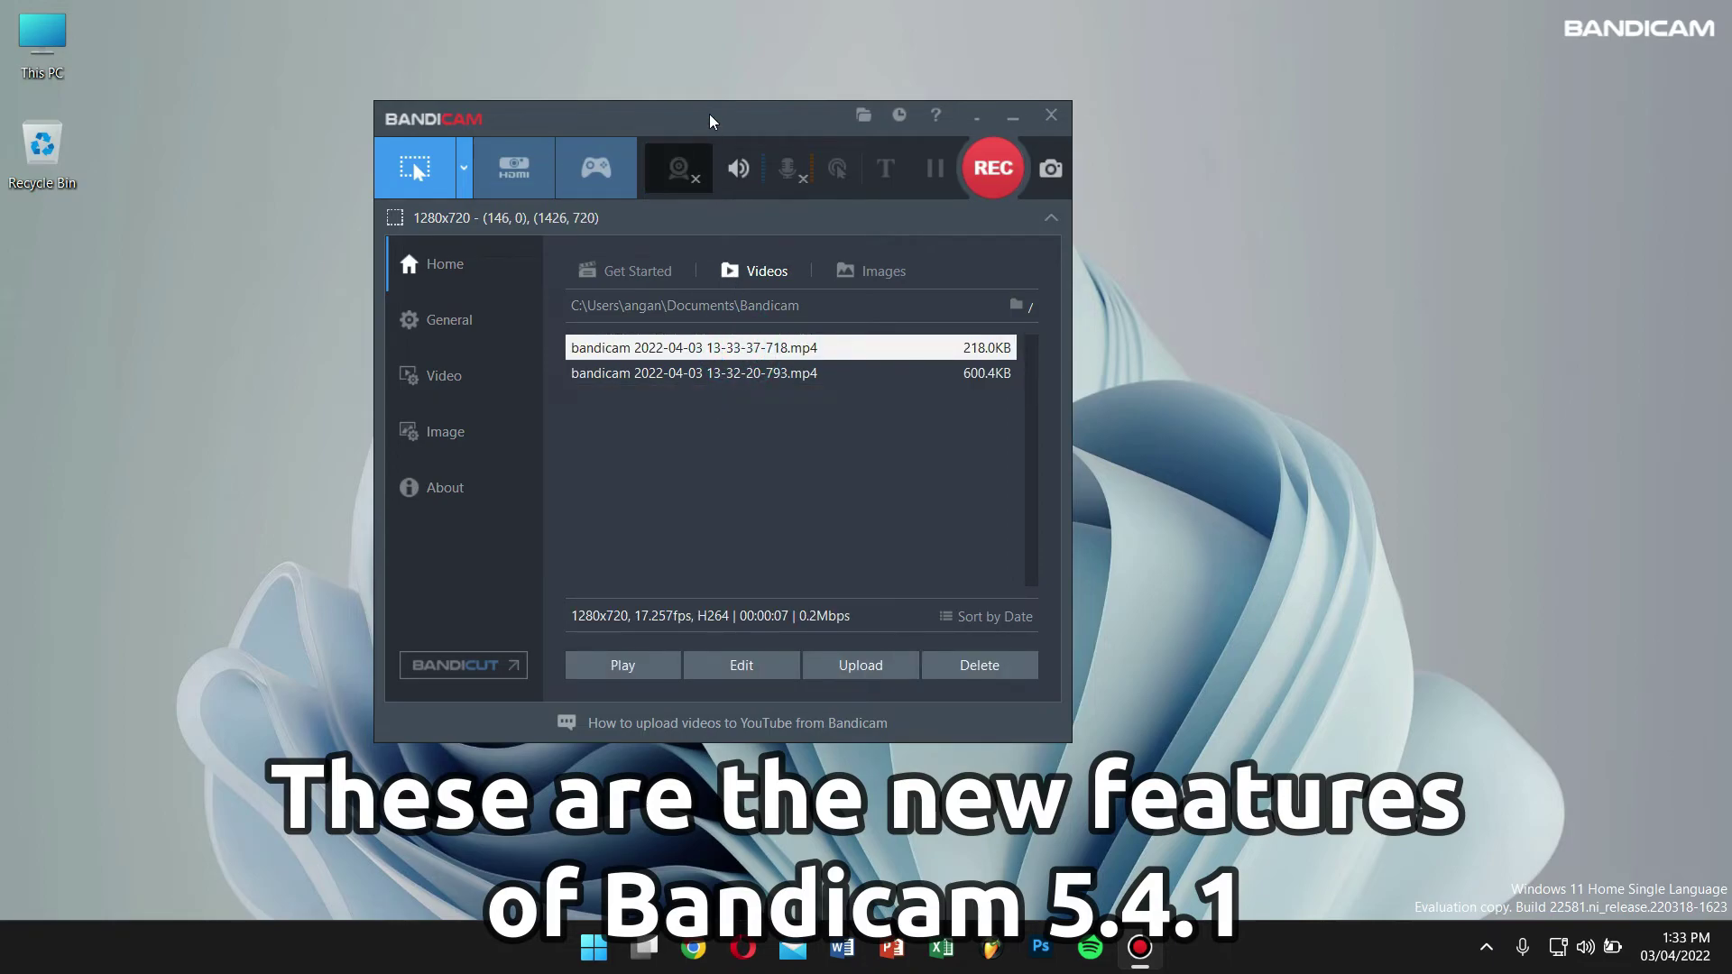
left_click_drag(711, 122, 563, 124)
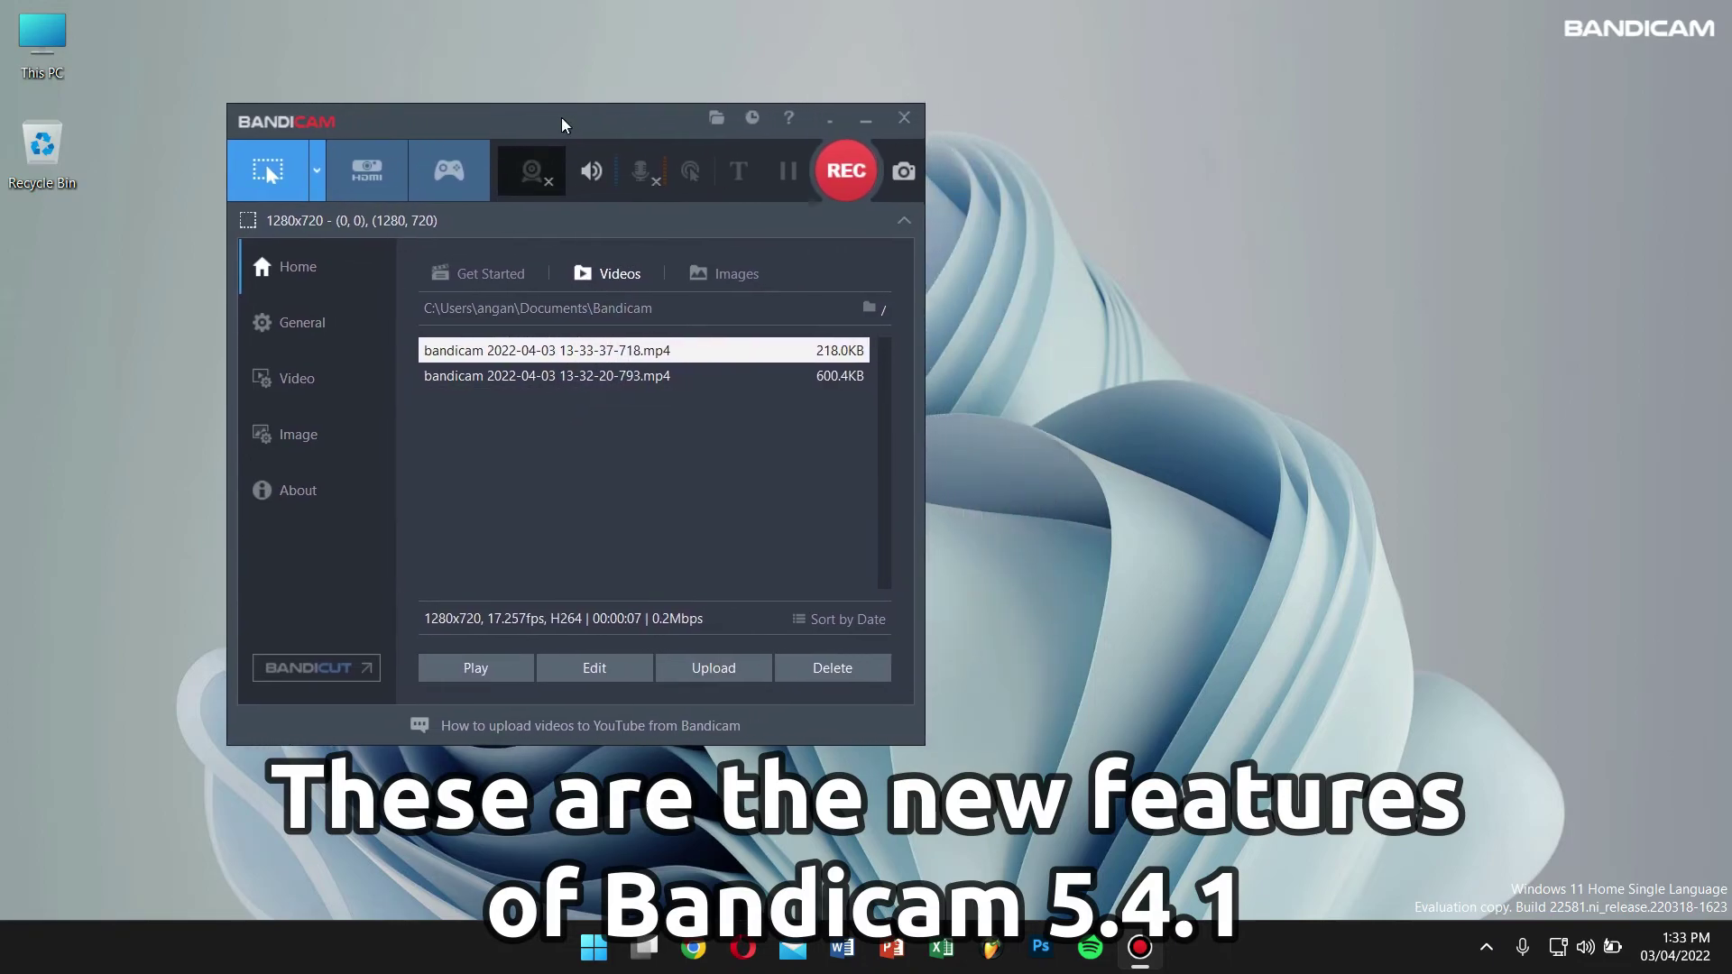
left_click(607, 459)
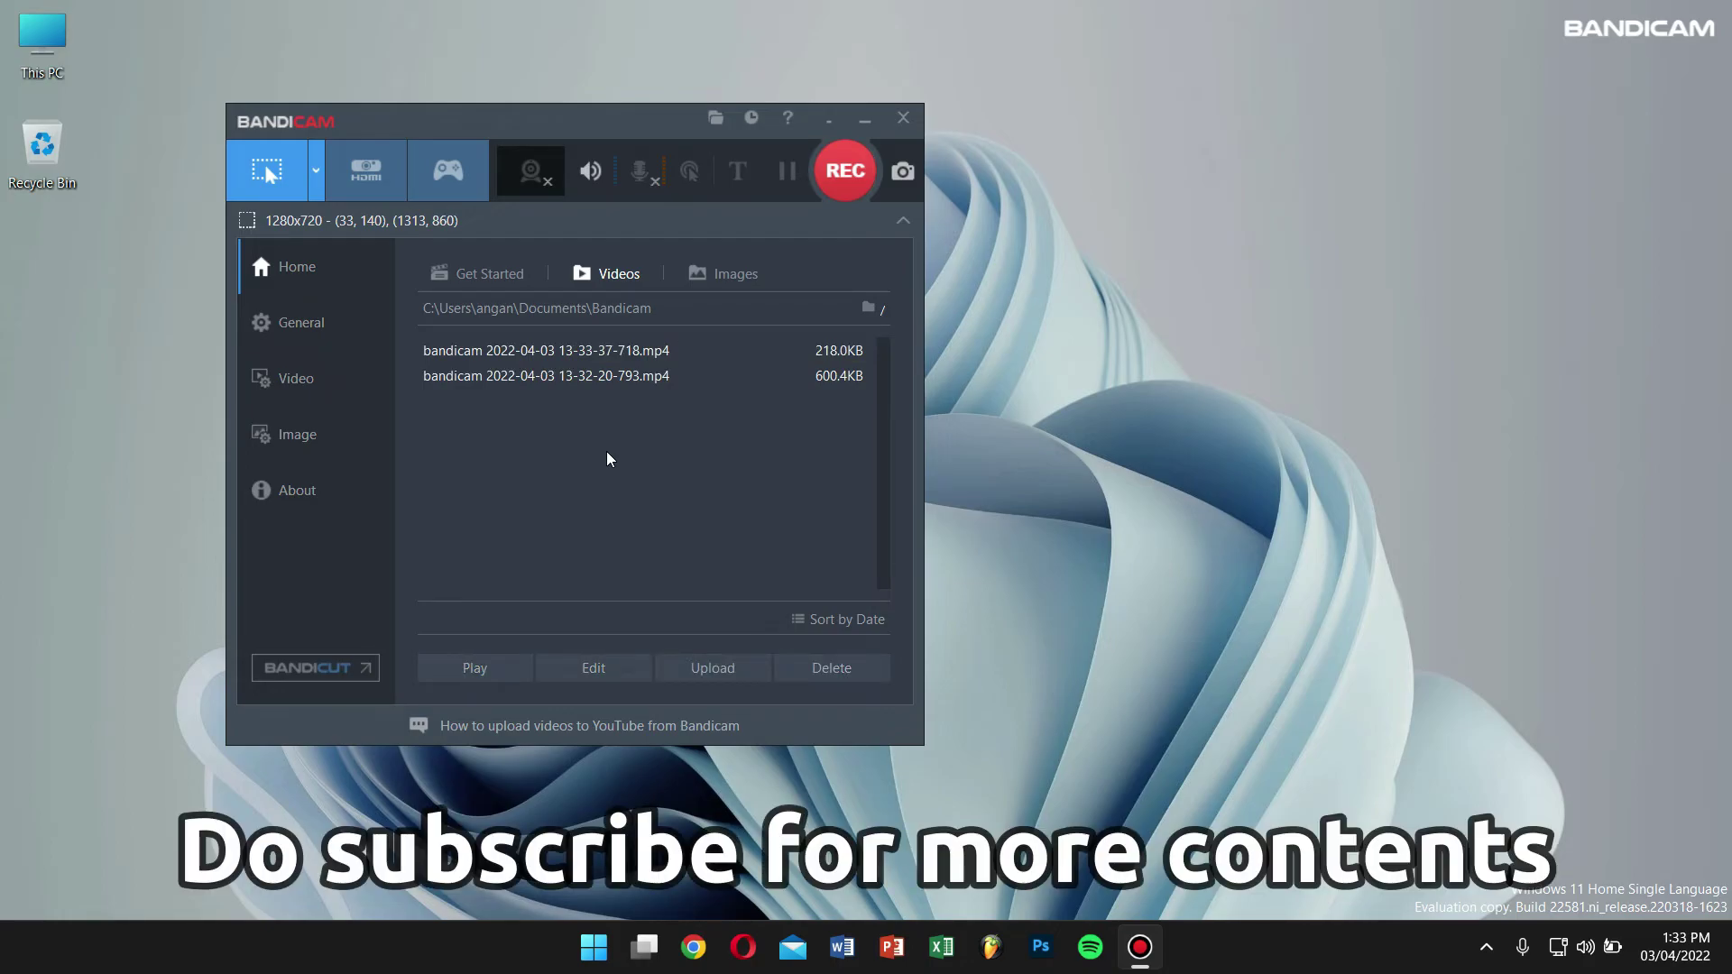
View the About page showing version 5.4.1, then return to the recordings list
left_click(345, 489)
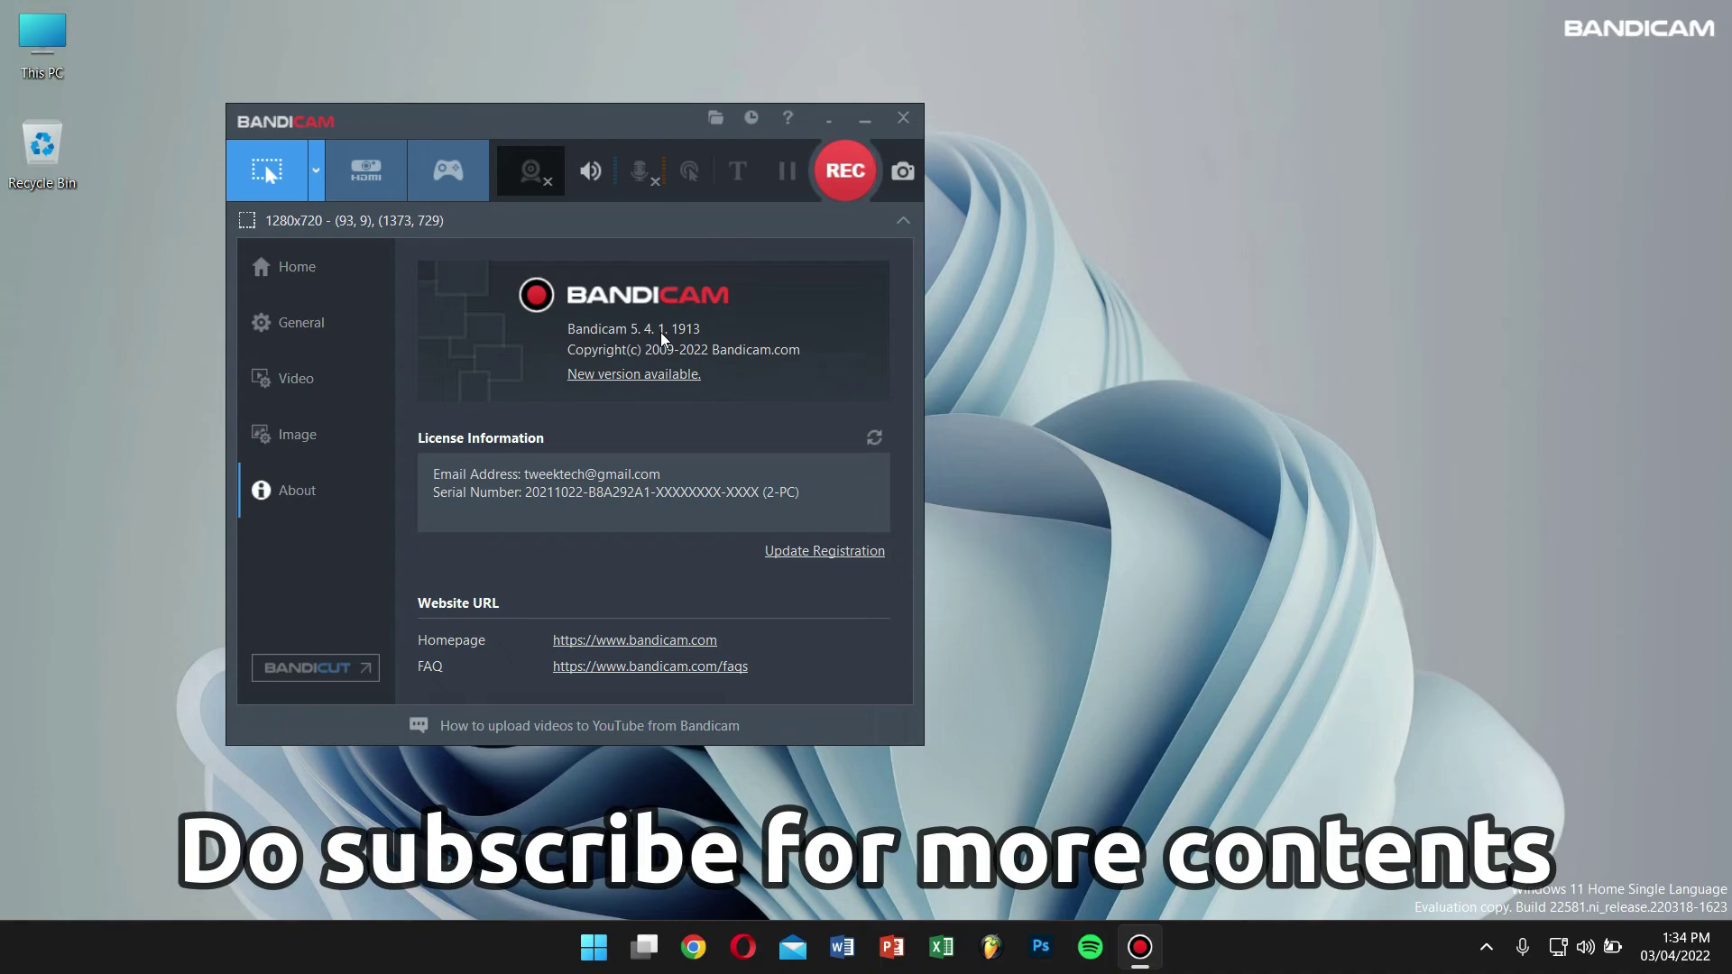
left_click(272, 268)
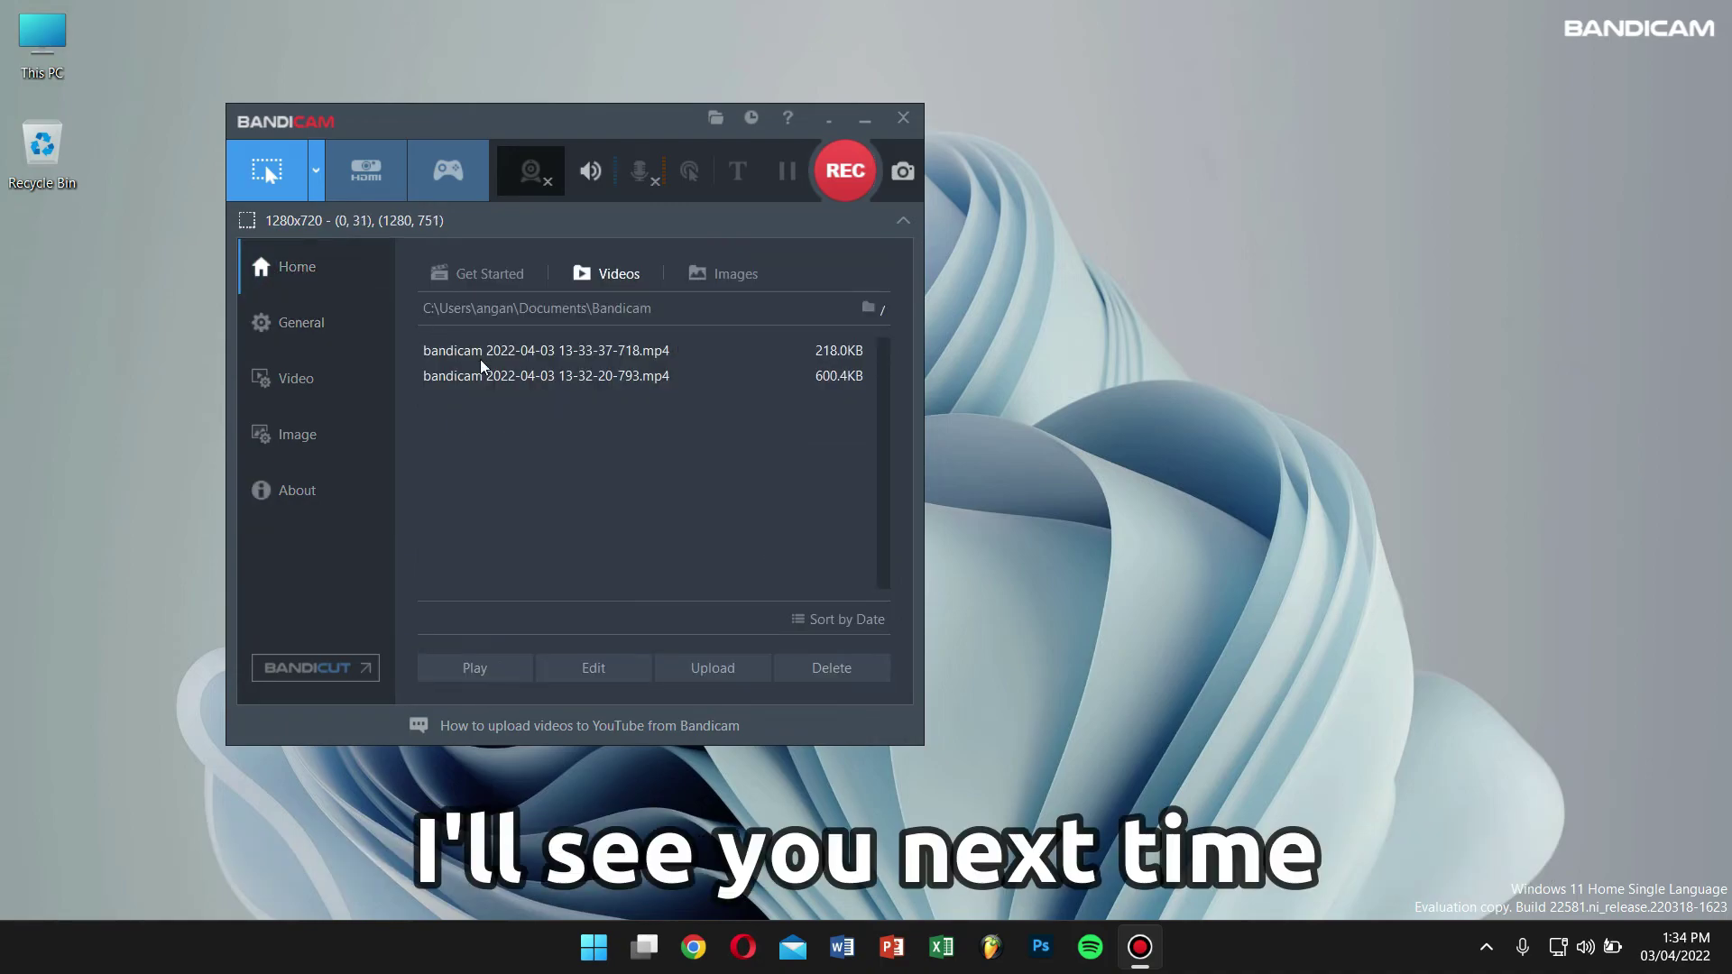